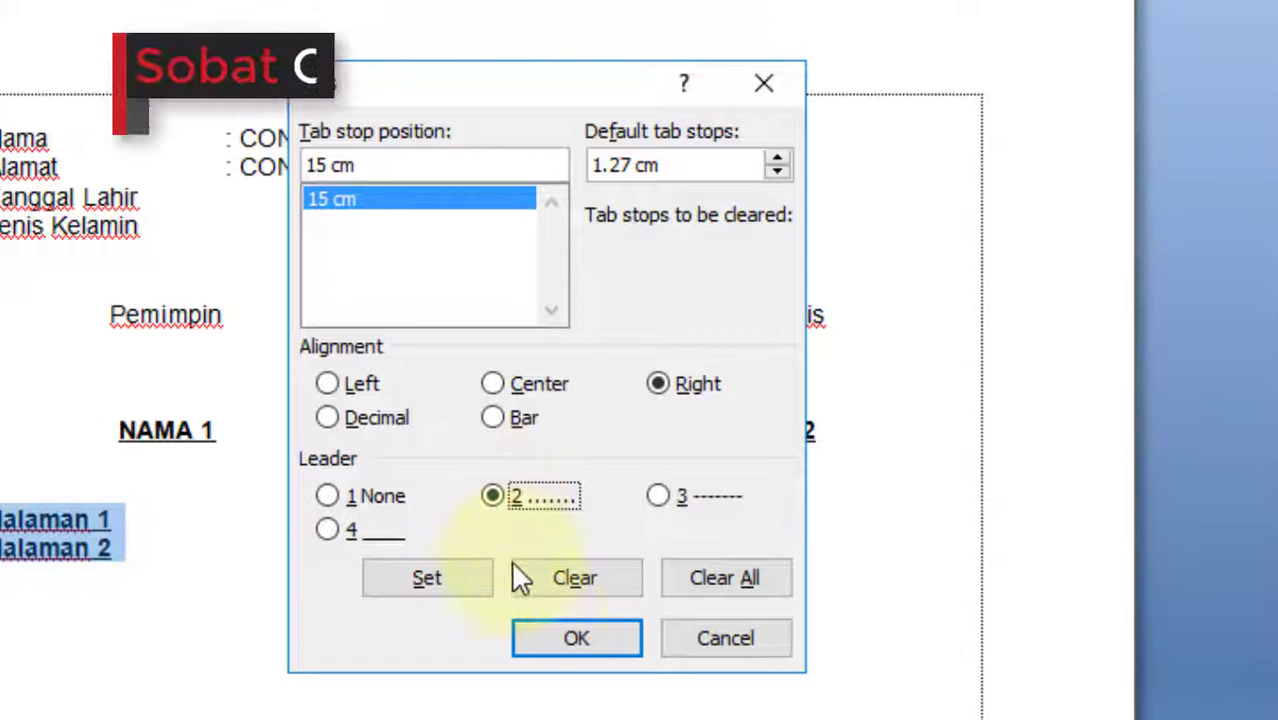
Apply the 15 cm dotted-leader right tab, remove bold and underline, and tab after 'Halaman 1'
{"action": "left_click", "coordinate": [544, 634]}
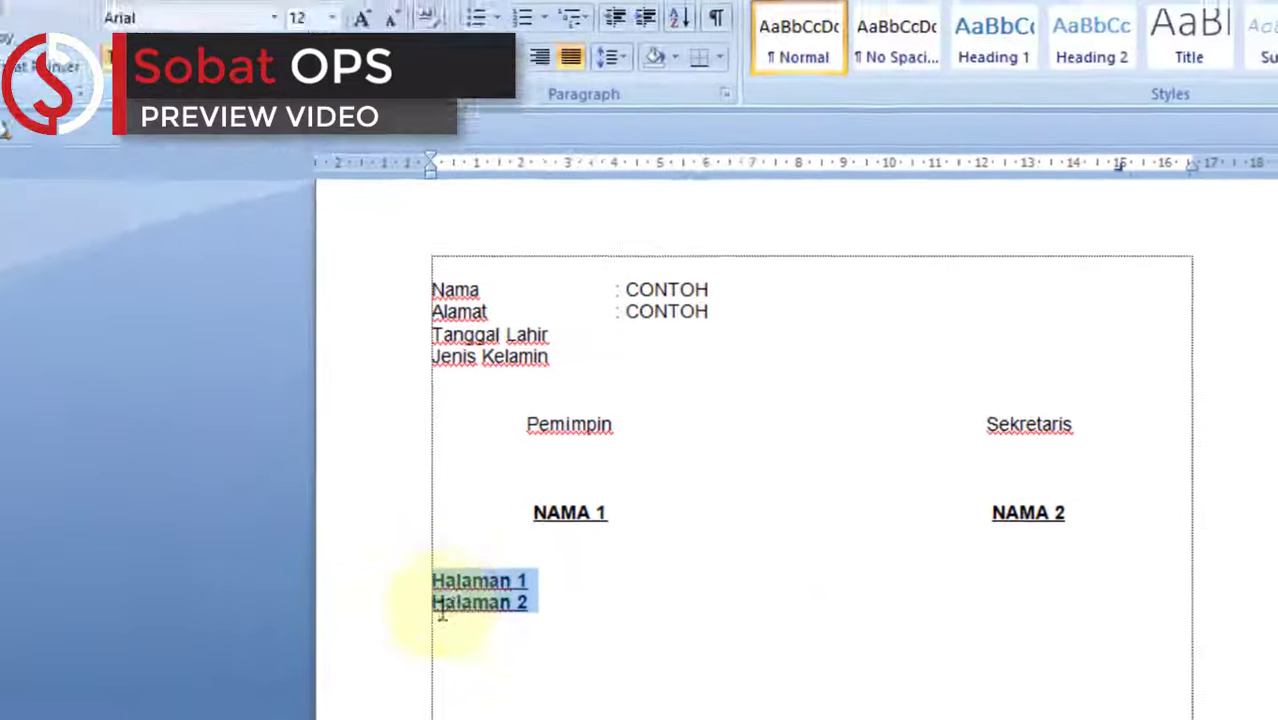
{"action": "key", "text": "ctrl+b"}
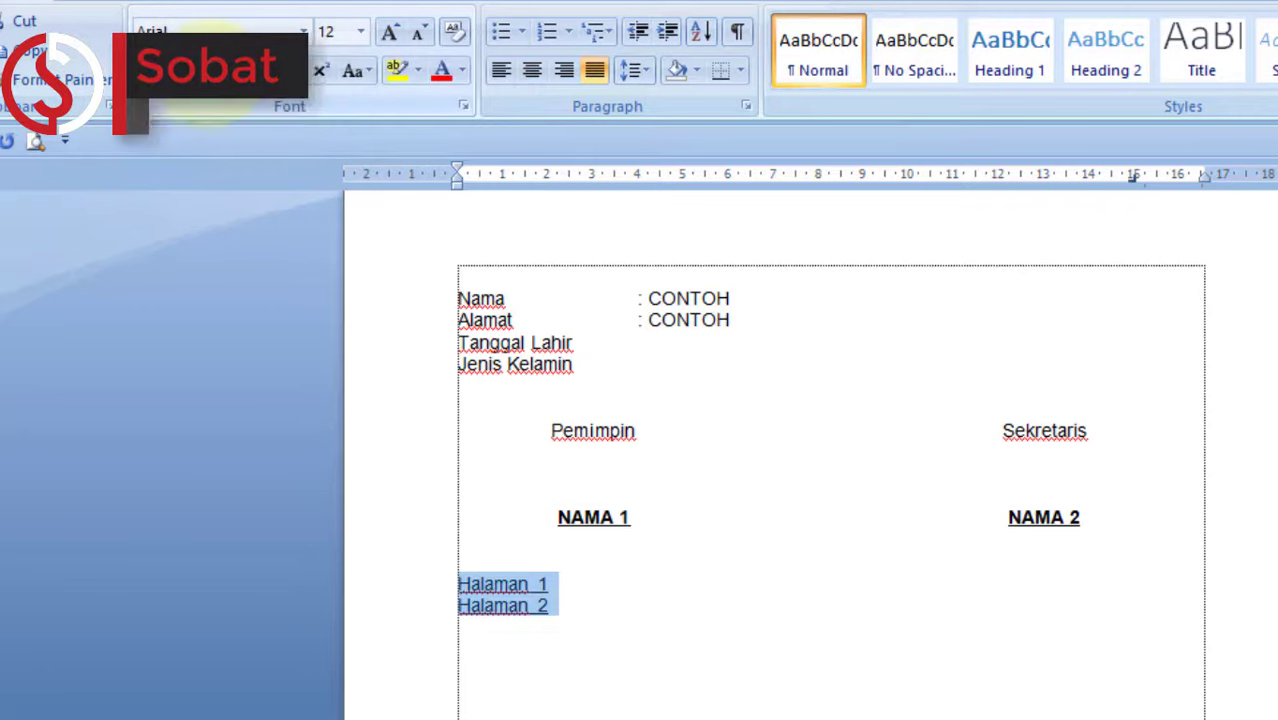
{"action": "left_click", "coordinate": [210, 70]}
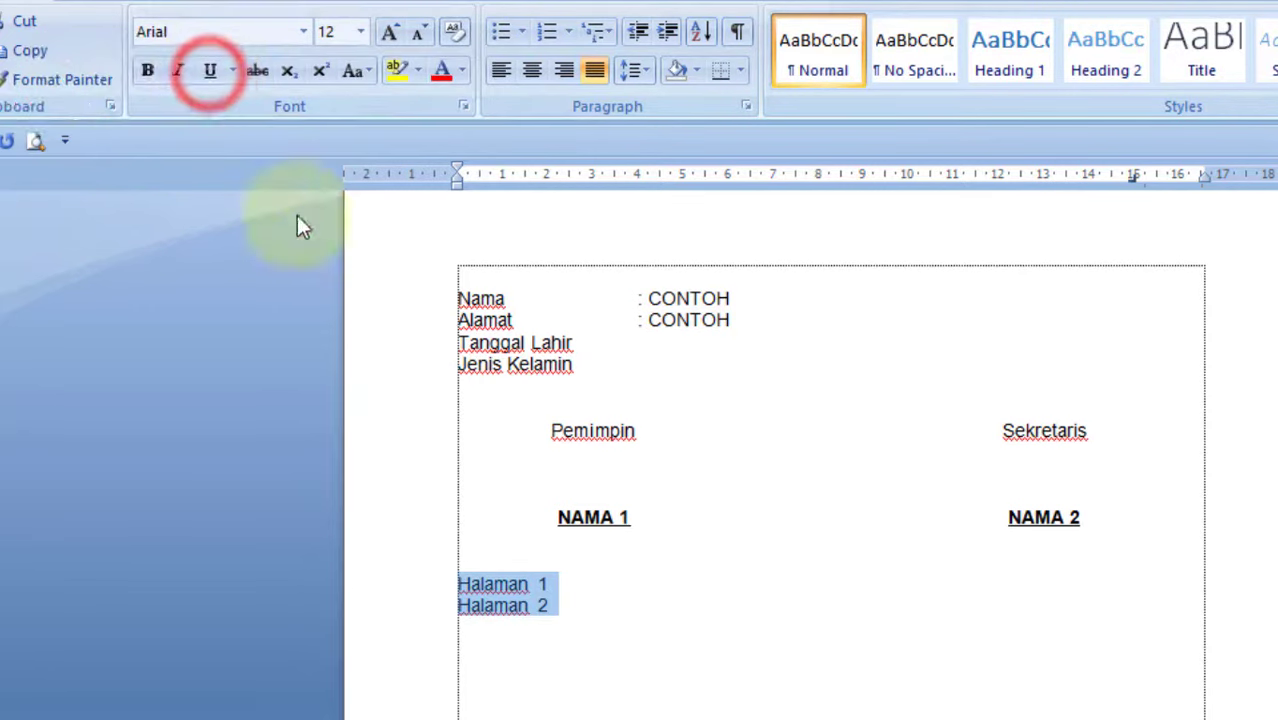
{"action": "left_click", "coordinate": [578, 585]}
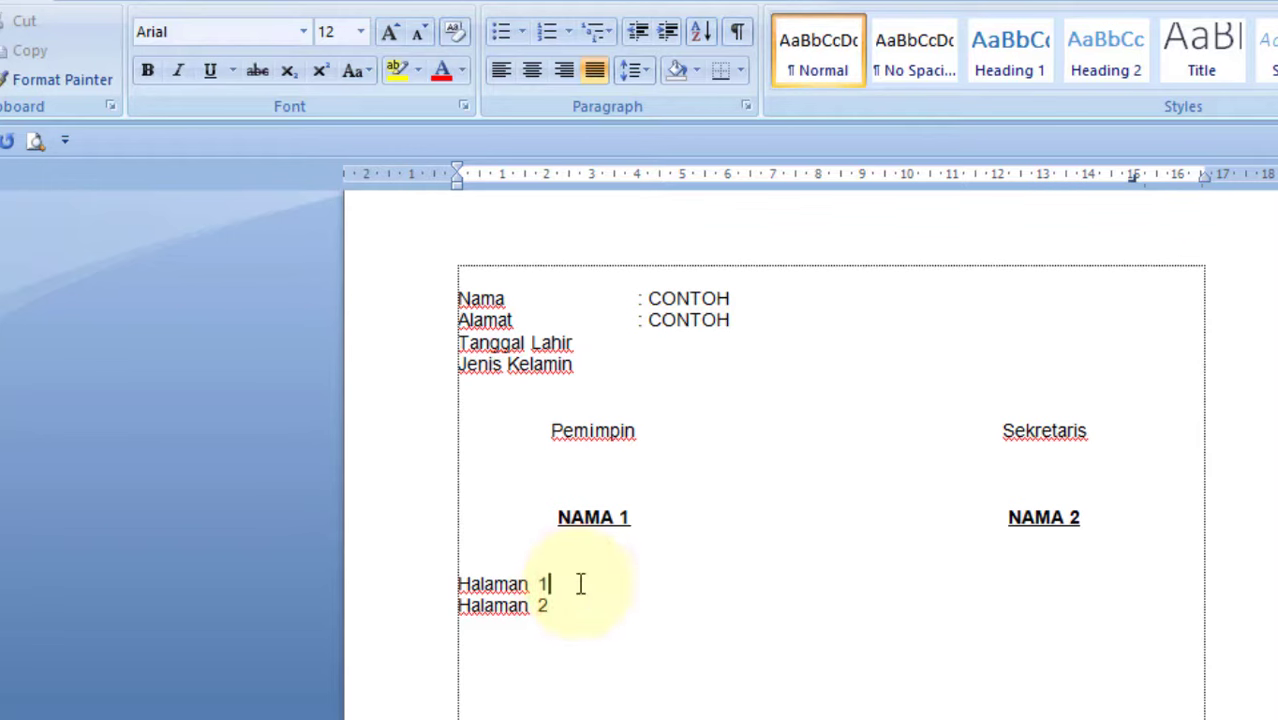
{"action": "key", "text": "Tab"}
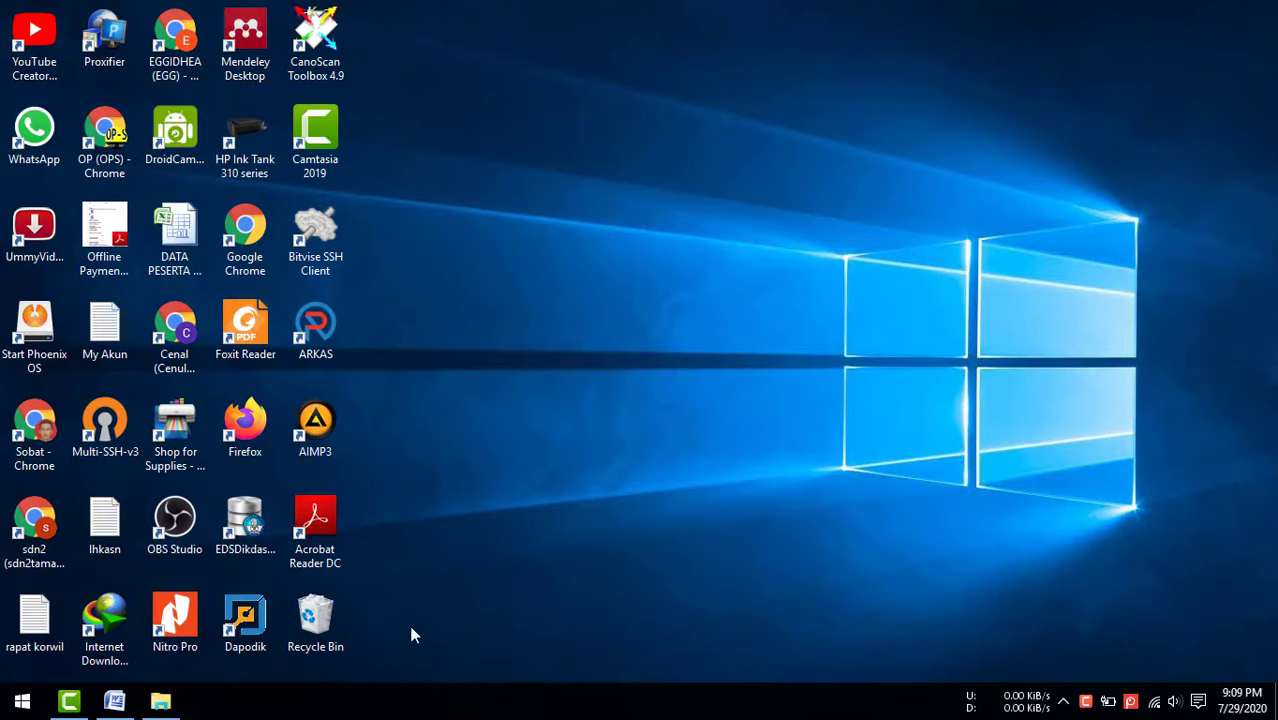
Restore the Word letter window from the taskbar and place the caret in the Jabatan line
{"action": "mouse_move", "coordinate": [114, 700]}
{"action": "left_click", "coordinate": [202, 652]}
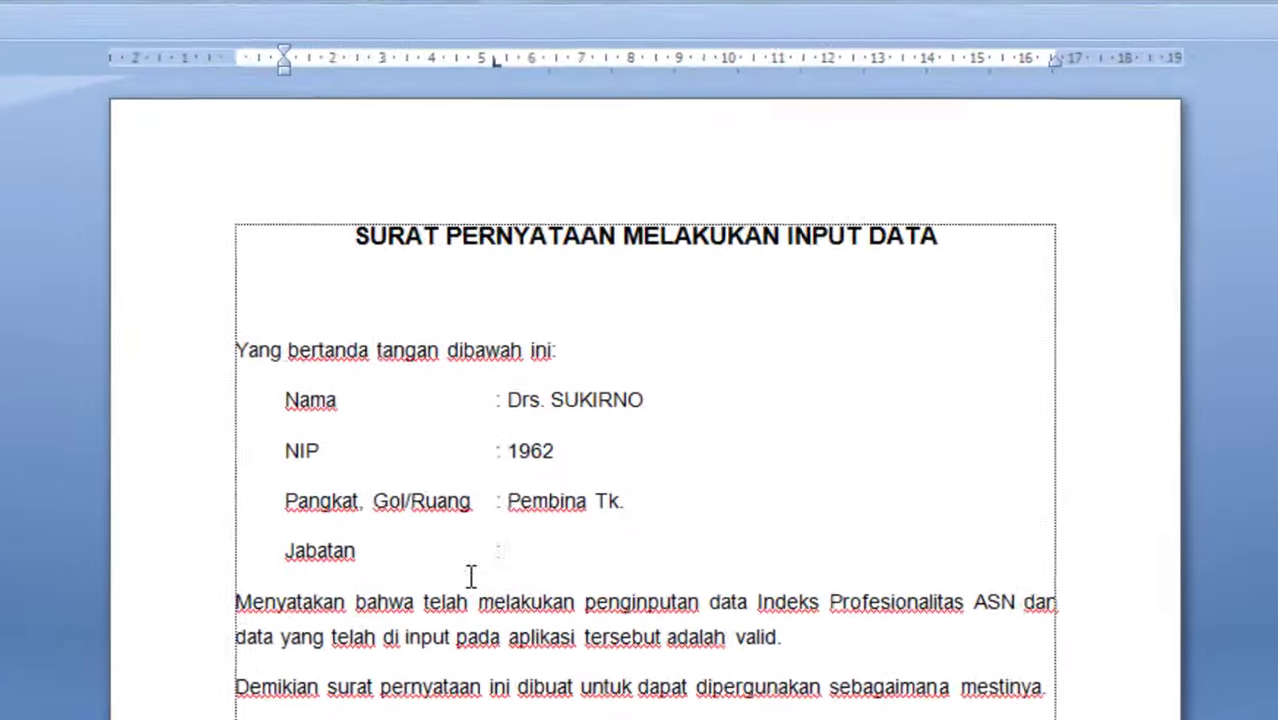
{"action": "left_click", "coordinate": [521, 377]}
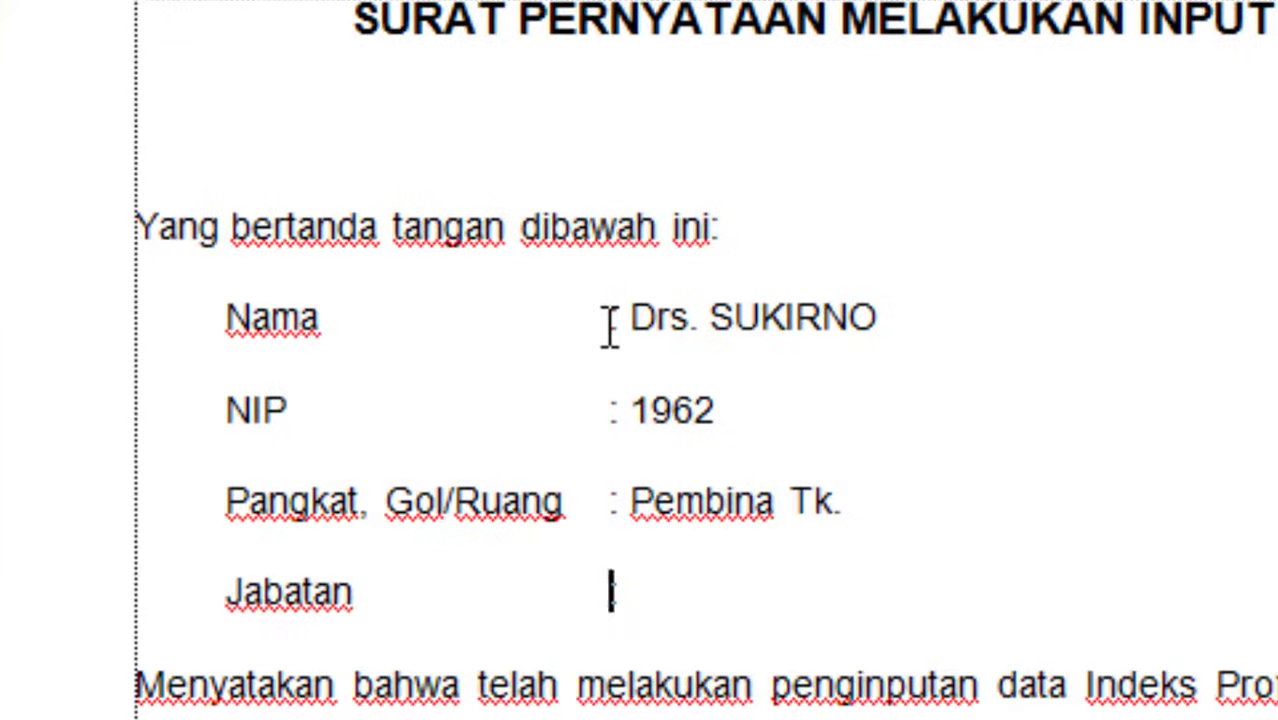
{"action": "left_click", "coordinate": [611, 402]}
{"action": "left_click", "coordinate": [611, 500]}
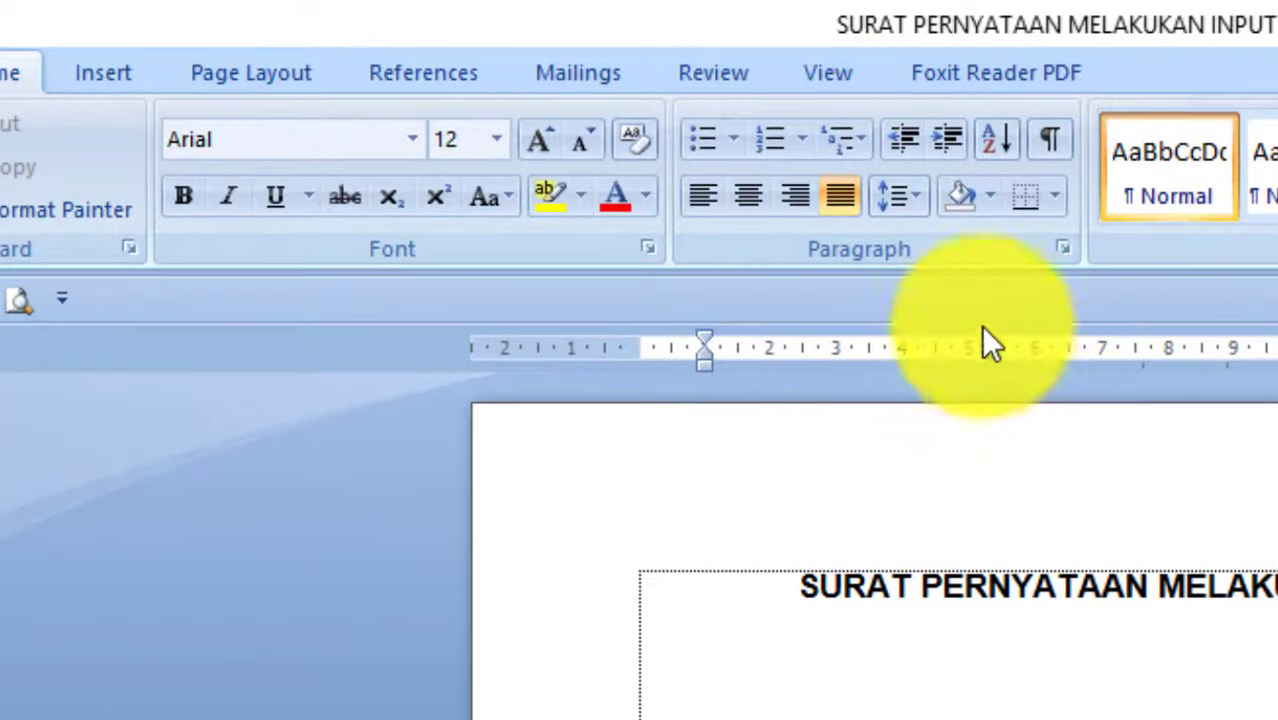
Add a left tab stop at 5.25 cm to the Jabatan line and check it in the Tabs dialog
{"action": "left_click", "coordinate": [988, 348]}
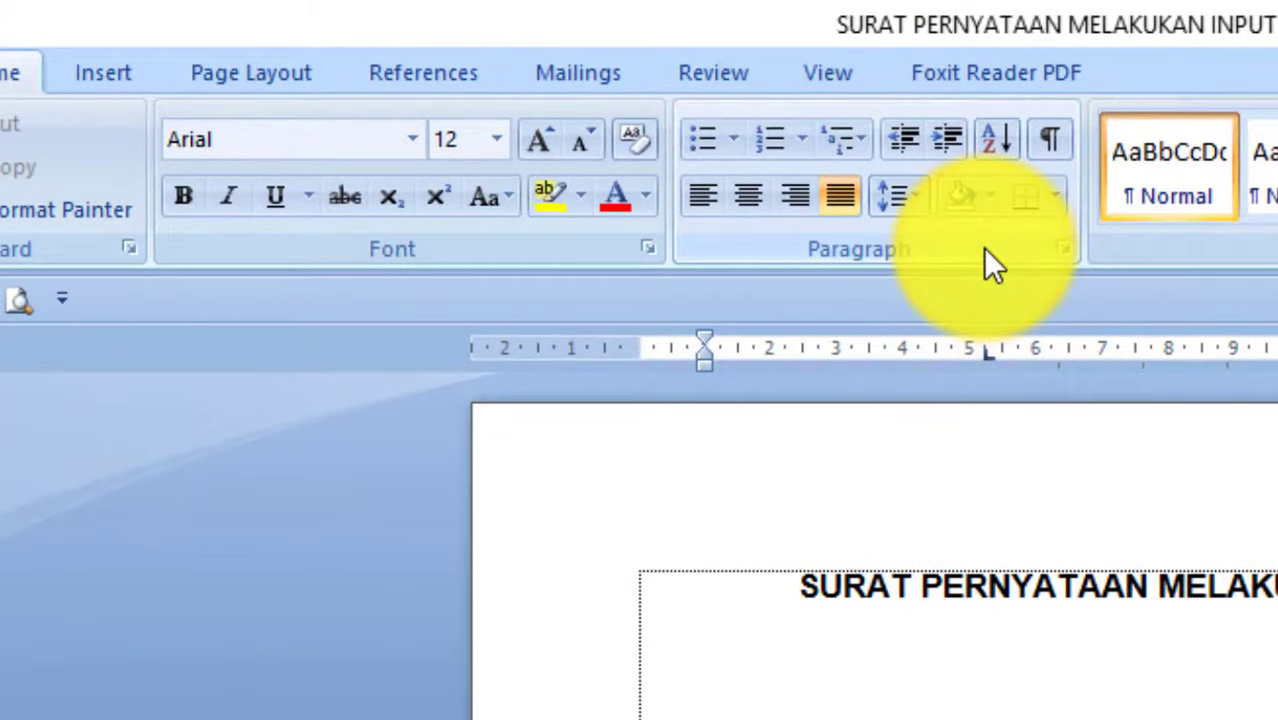
{"action": "left_click", "coordinate": [1063, 250]}
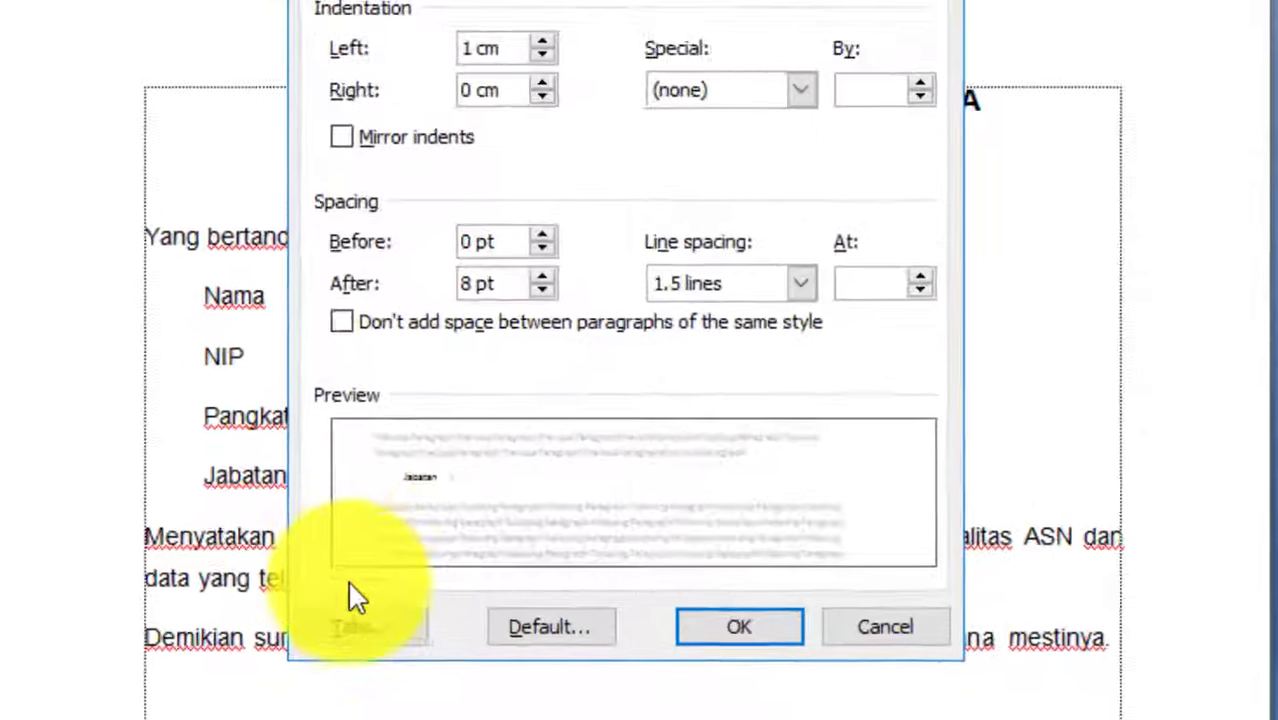
{"action": "left_click", "coordinate": [235, 649]}
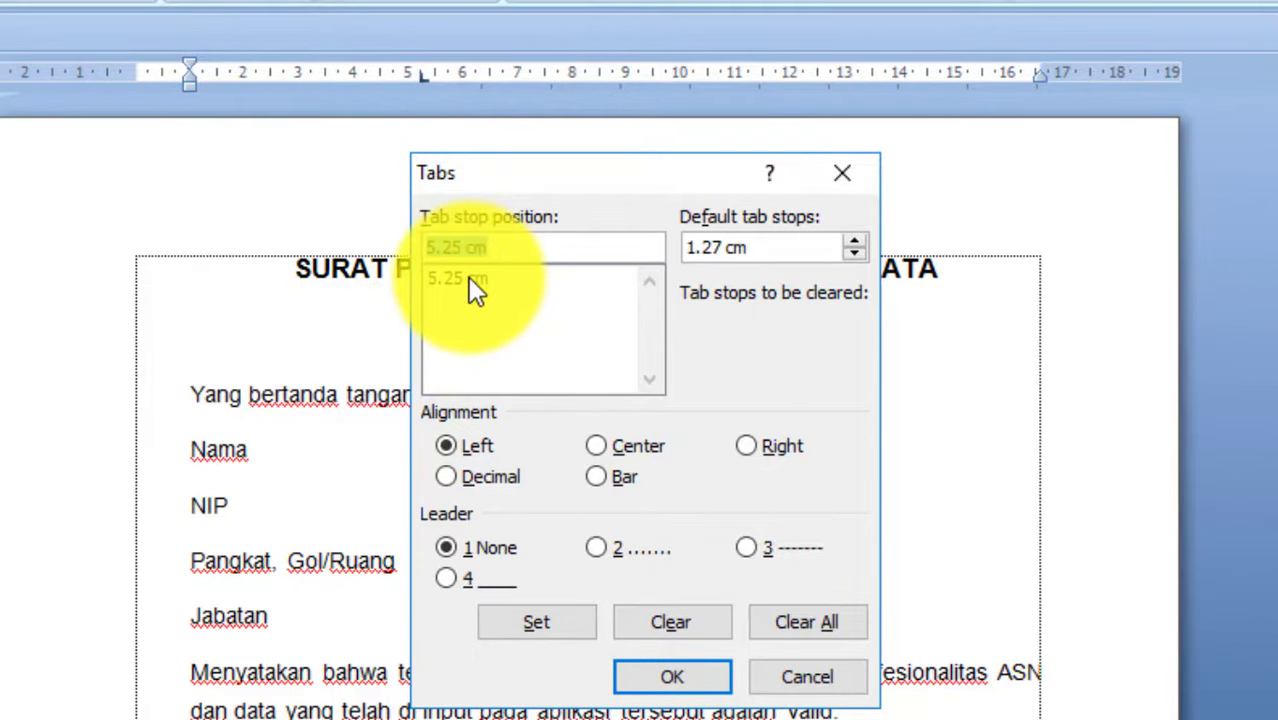
{"action": "left_click", "coordinate": [802, 675]}
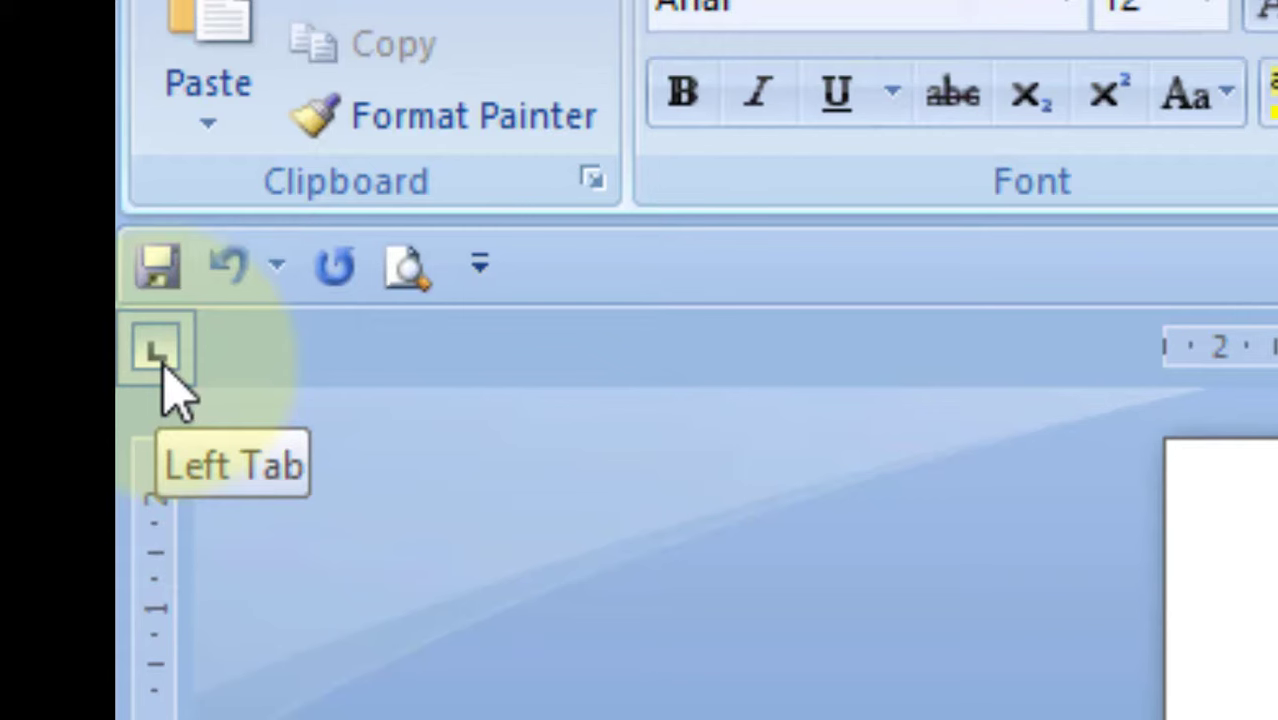
Cycle the ruler's tab selector through Center Tab, Right Tab and the next type
{"action": "left_click", "coordinate": [162, 368]}
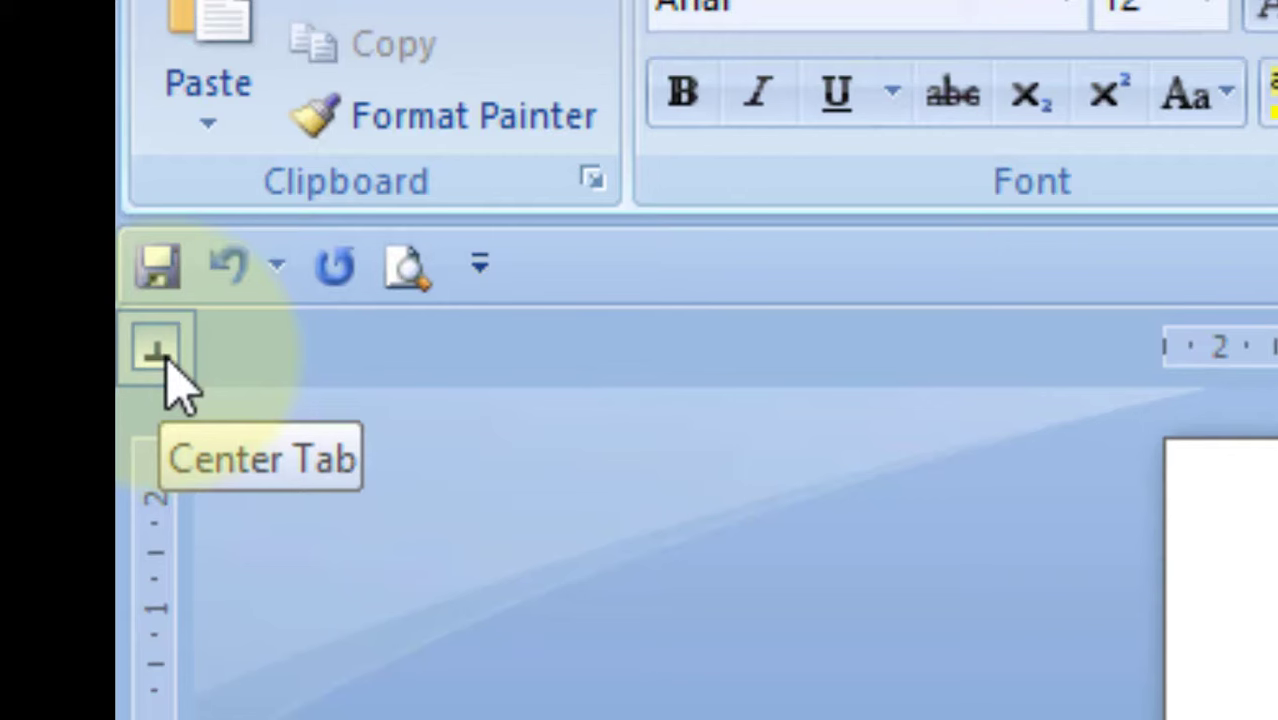
{"action": "left_click", "coordinate": [162, 358]}
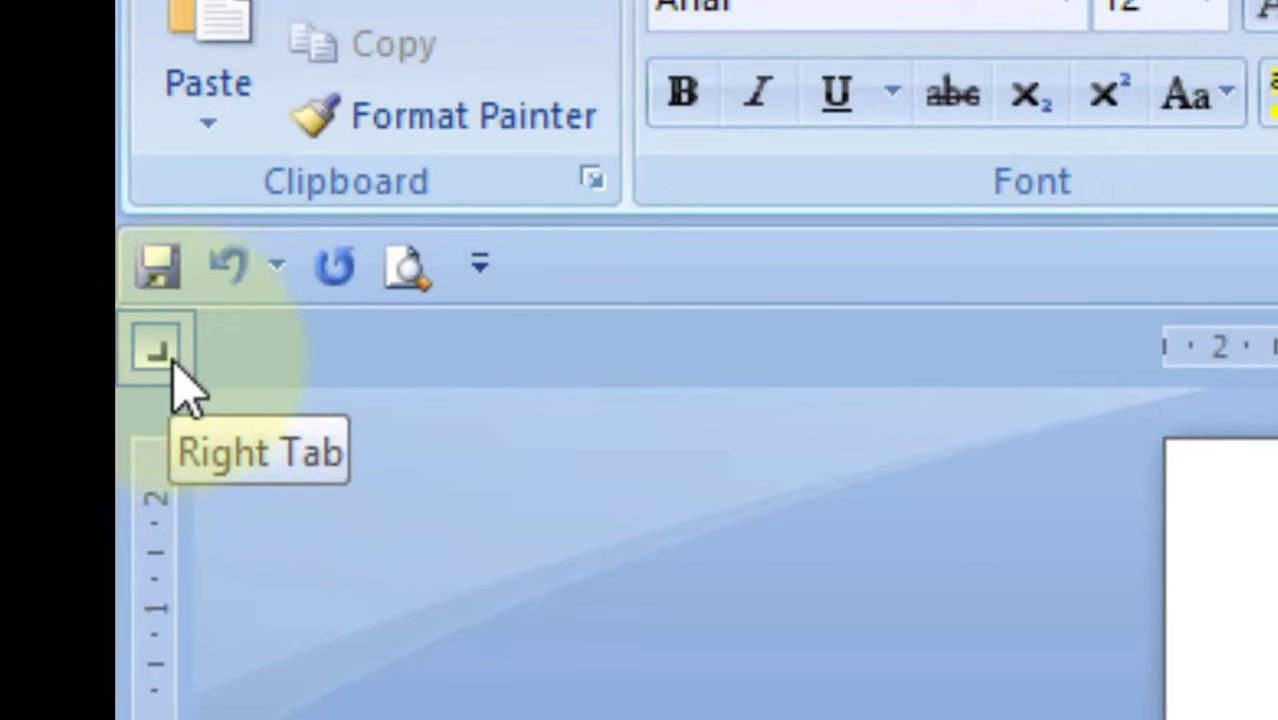
{"action": "left_click", "coordinate": [158, 352]}
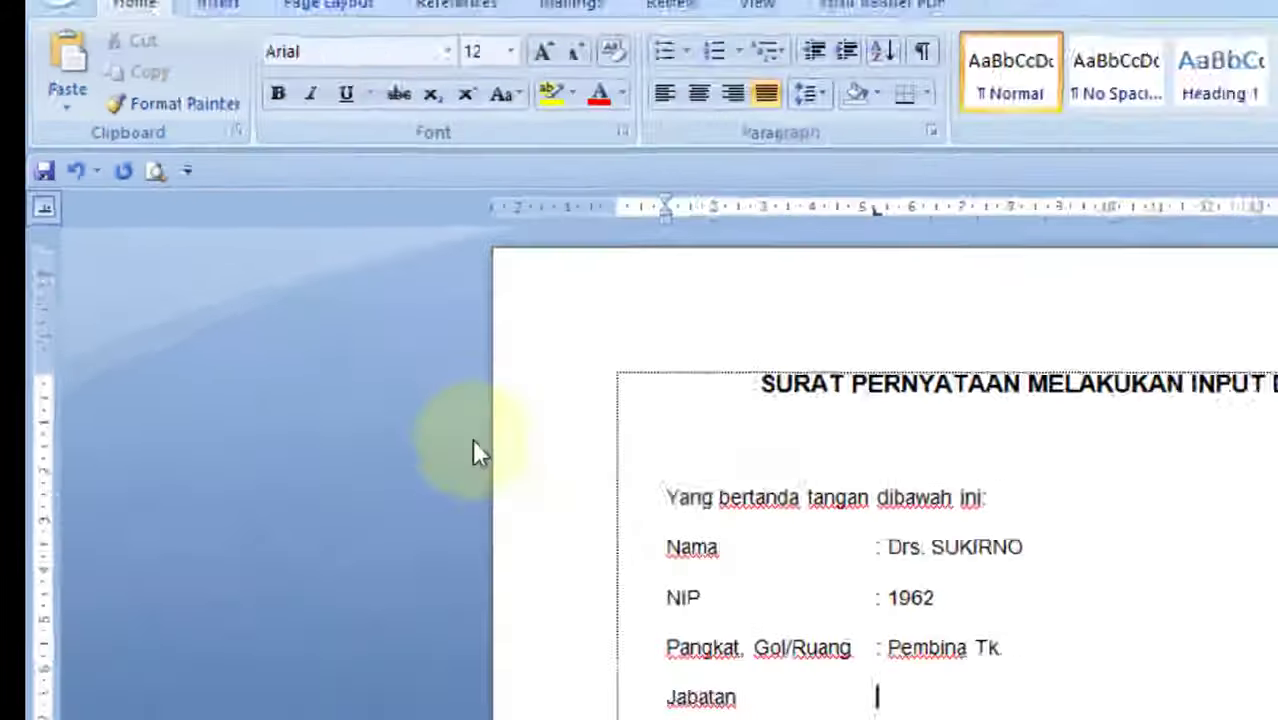
Insert a page break after the signature and remove the left indent on page two
{"action": "scroll", "coordinate": [483, 400], "scroll_direction": "down", "scroll_amount": 1}
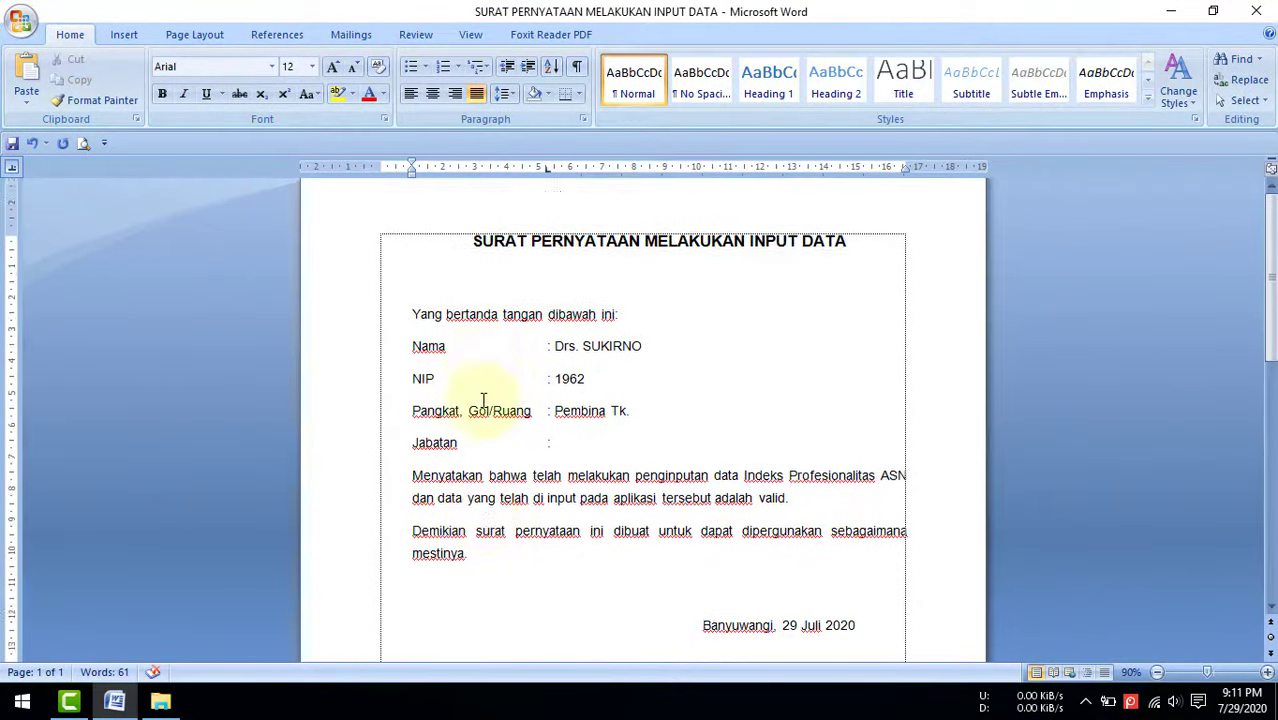
{"action": "scroll", "coordinate": [483, 405], "scroll_direction": "down", "scroll_amount": 5}
{"action": "scroll", "coordinate": [483, 412], "scroll_direction": "down", "scroll_amount": 3}
{"action": "left_click", "coordinate": [764, 320]}
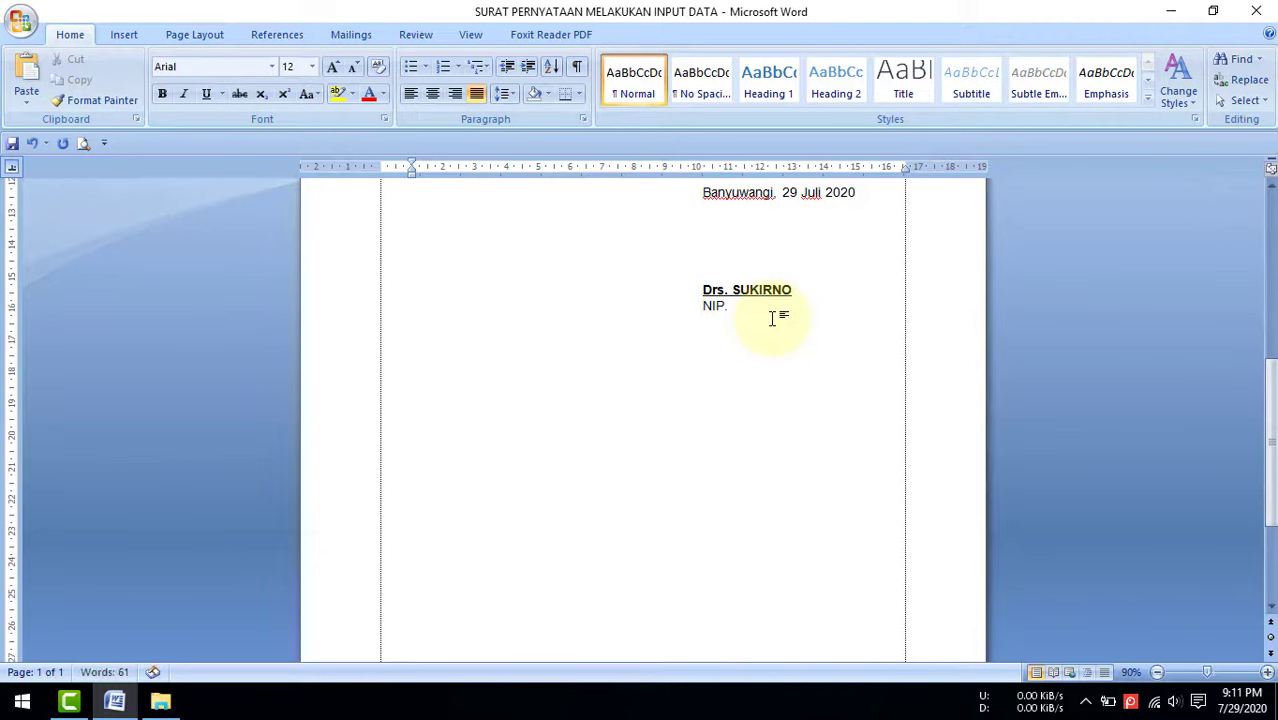
{"action": "key", "text": "ctrl+Return"}
{"action": "scroll", "coordinate": [772, 318], "scroll_direction": "down", "scroll_amount": 2}
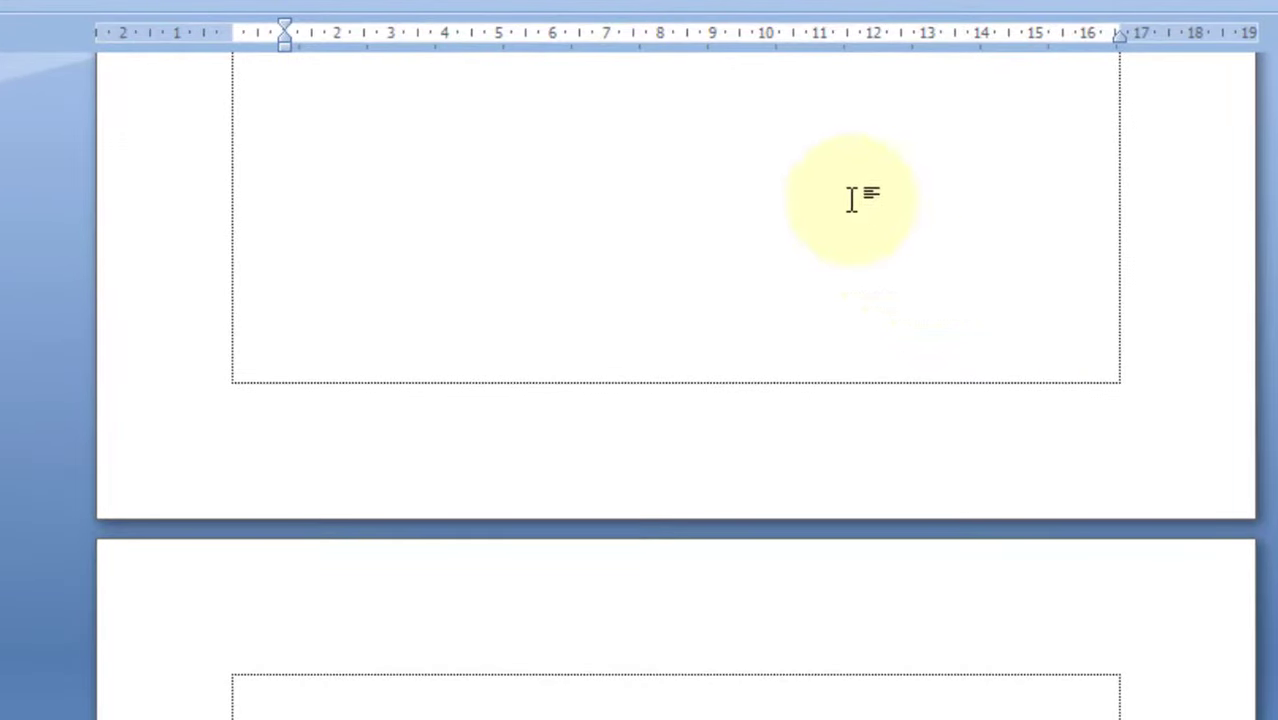
{"action": "left_click", "coordinate": [174, 700]}
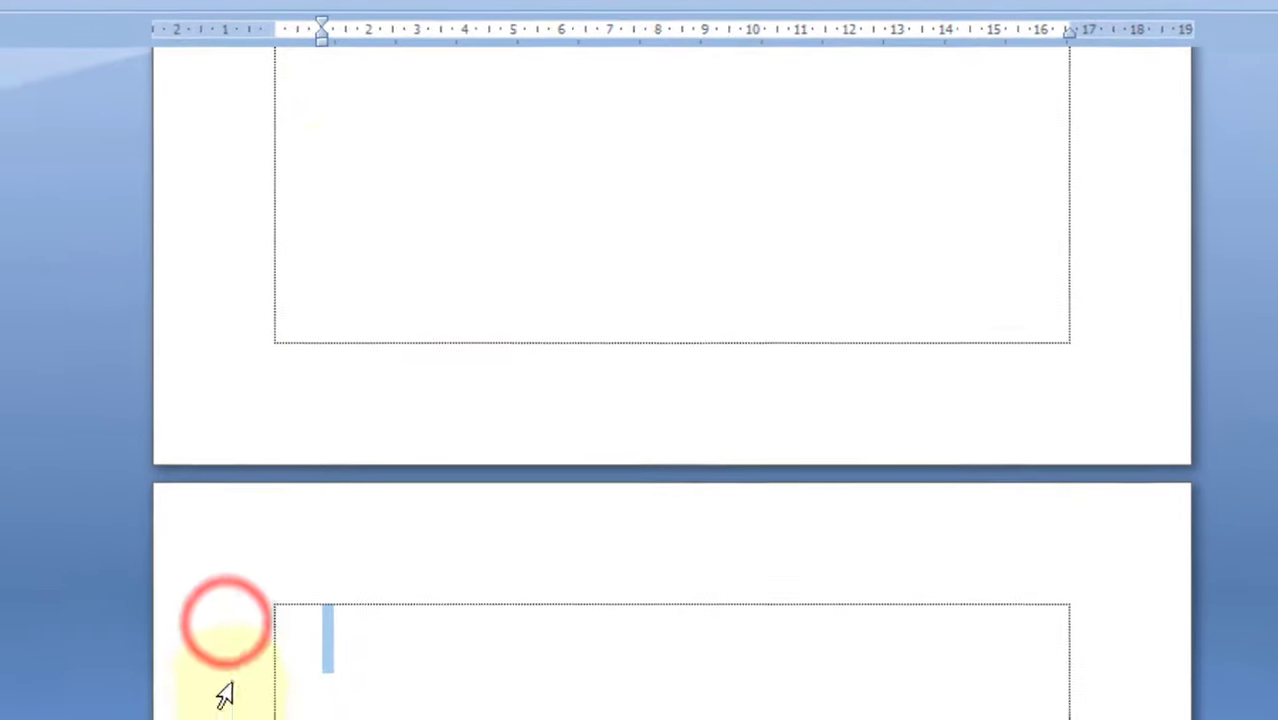
{"action": "left_click_drag", "start_coordinate": [334, 38], "coordinate": [286, 38]}
{"action": "left_click", "coordinate": [294, 616]}
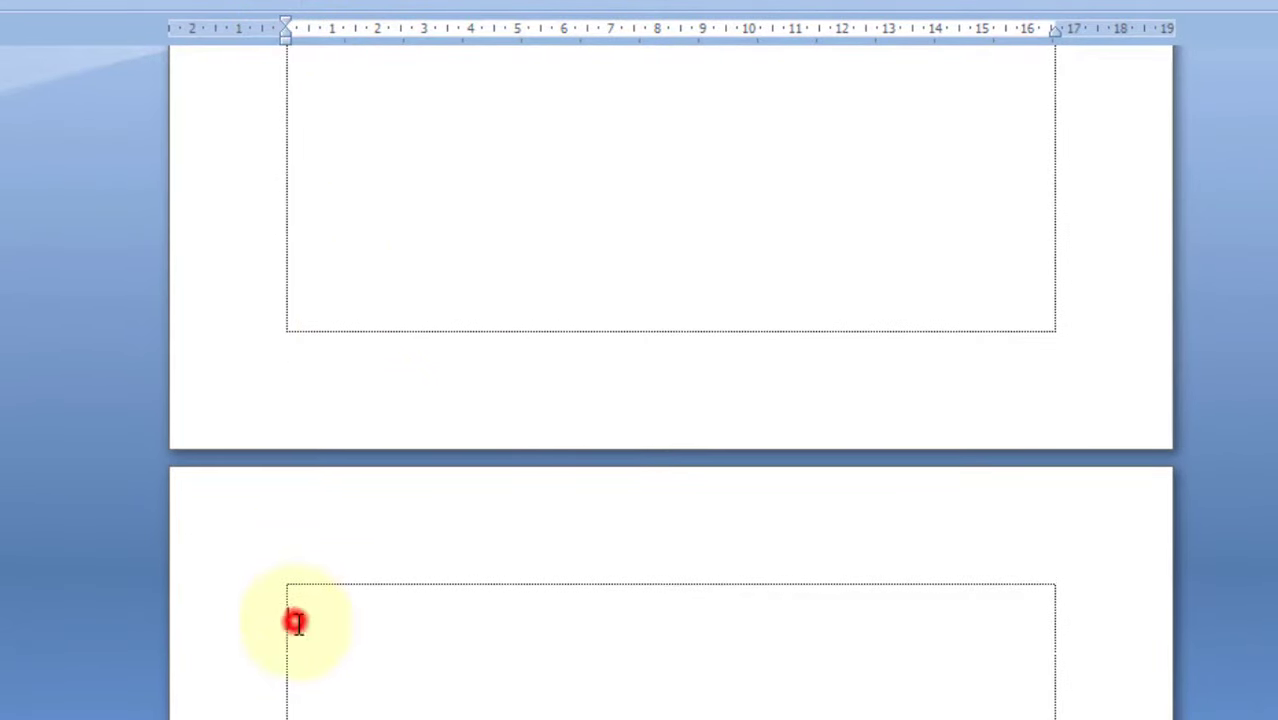
Type the labels Nama, Alamat, Tanggal Lahir and Jenis Kelamin on separate lines
{"action": "type", "text": "Nama"}
{"action": "key", "text": "Return"}
{"action": "type", "text": "Alamat"}
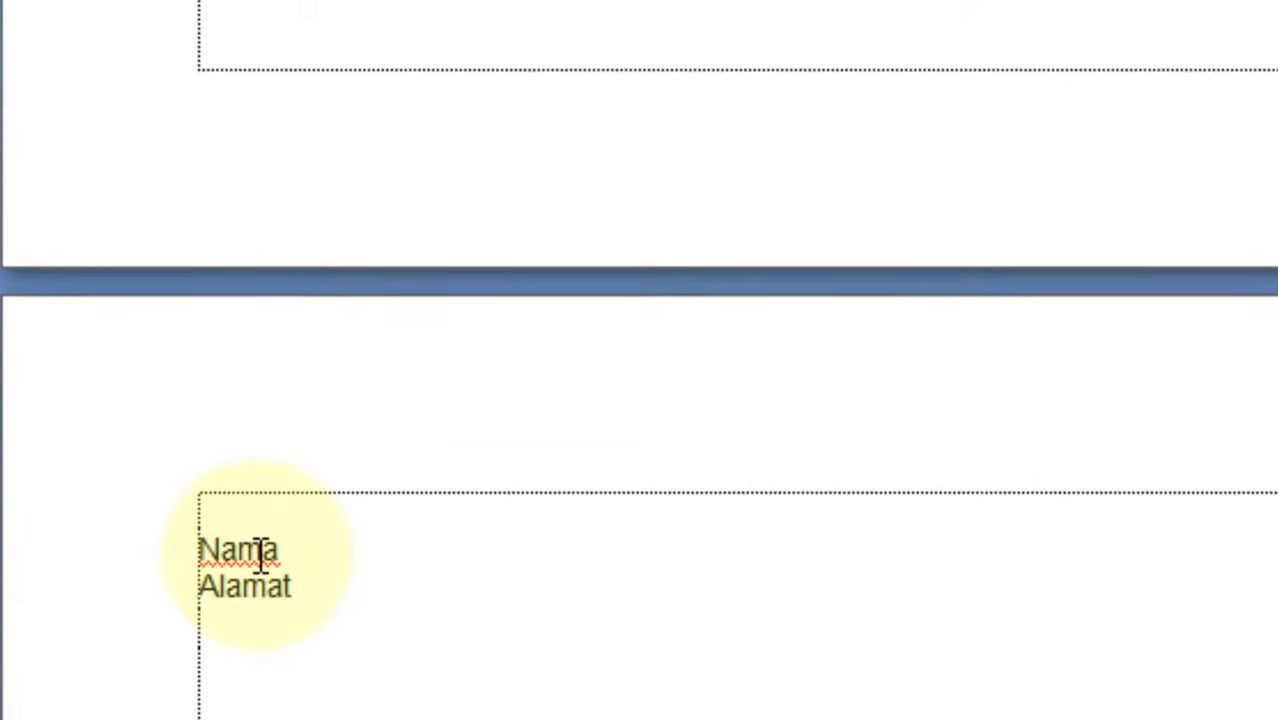
{"action": "key", "text": "Return"}
{"action": "type", "text": "Alamat "}
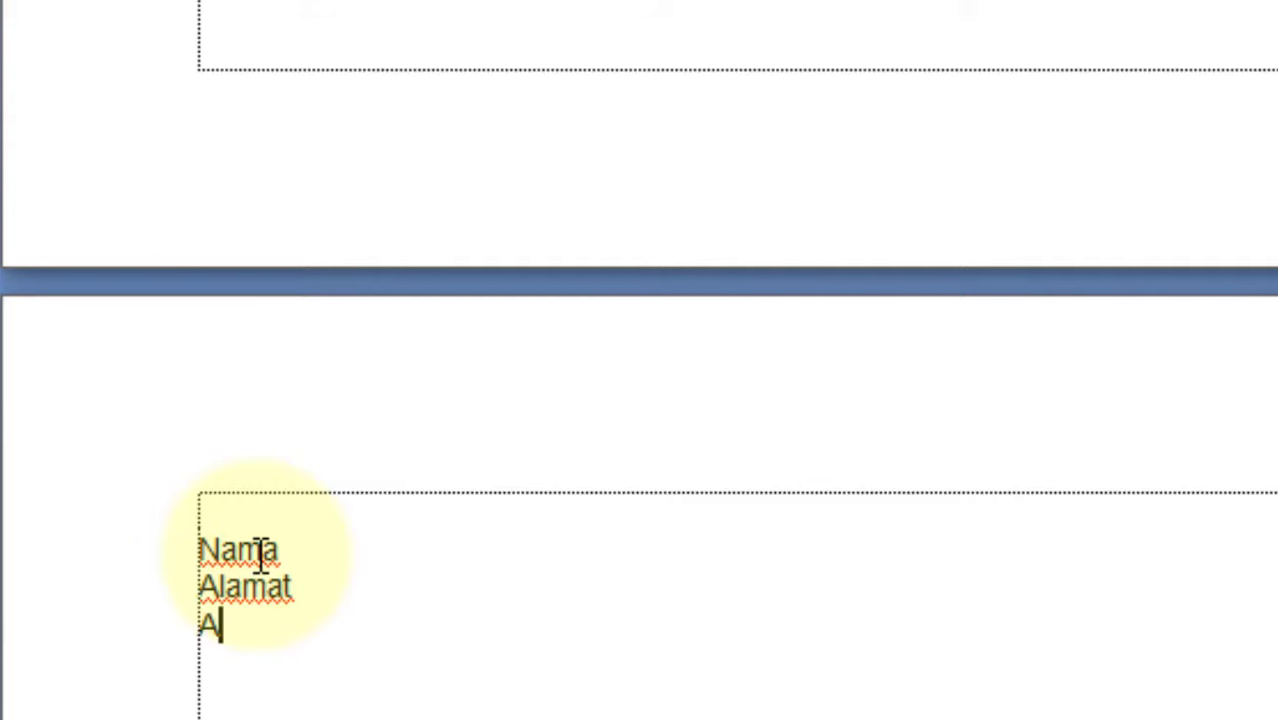
{"action": "type", "text": "Tang"}
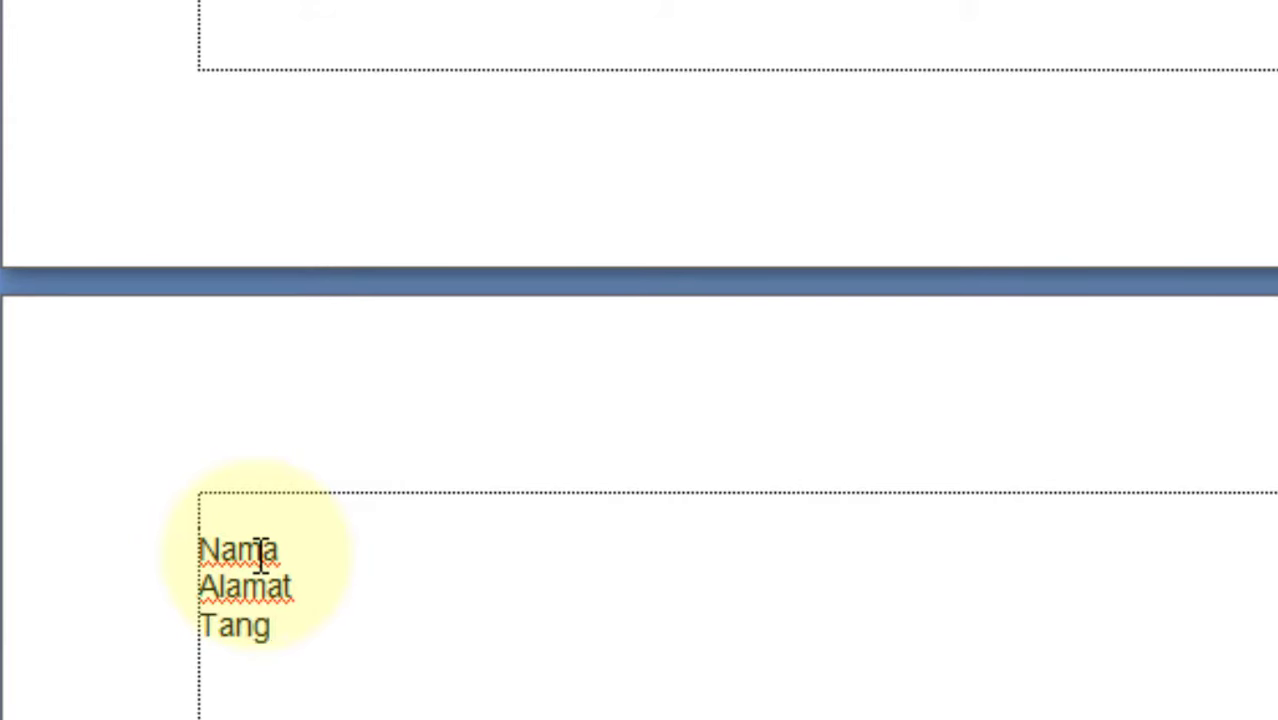
{"action": "type", "text": "gal Lahir"}
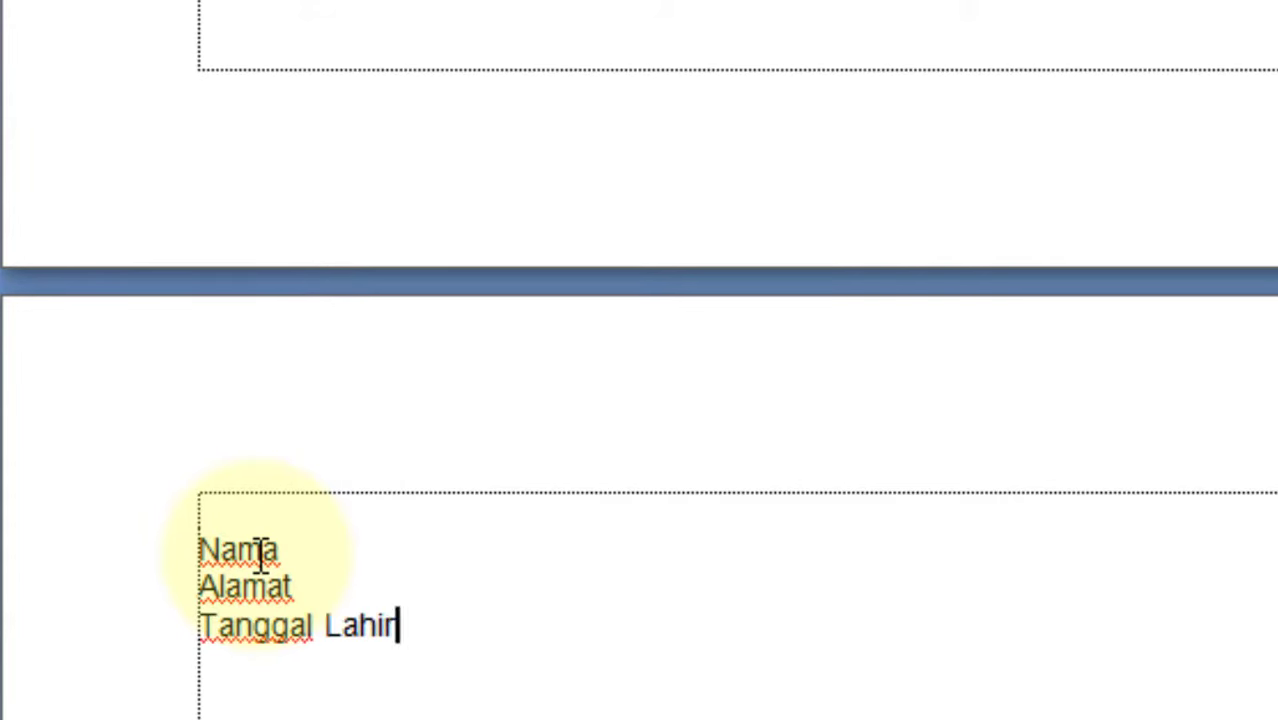
{"action": "key", "text": "Return"}
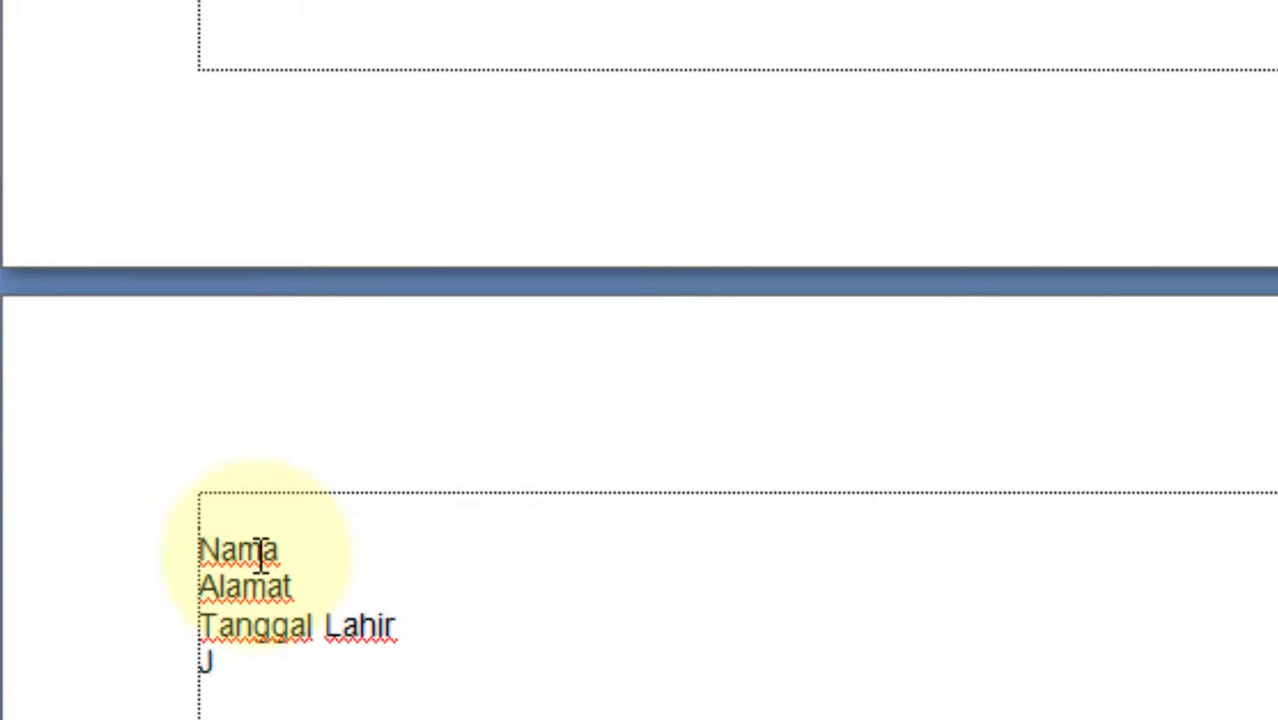
{"action": "type", "text": "enis Kelamin"}
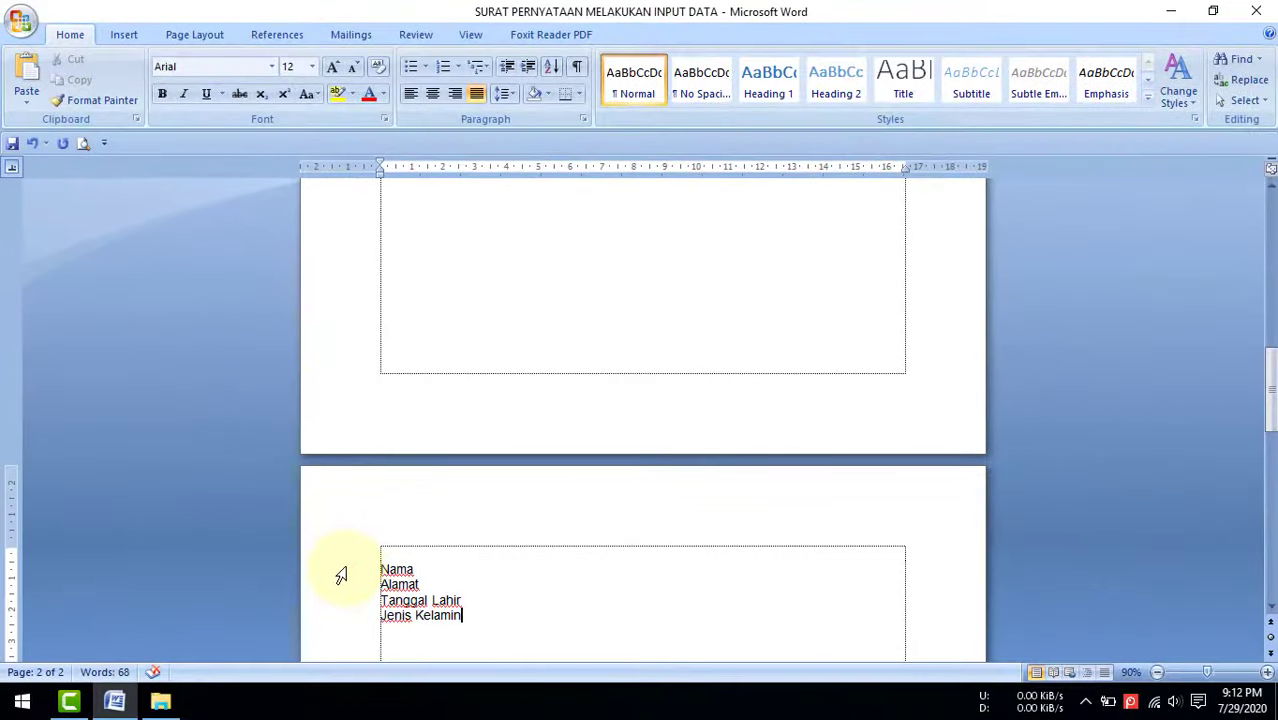
Select the four label lines and set the ruler's tab selector to Left Tab
{"action": "left_click", "coordinate": [345, 569]}
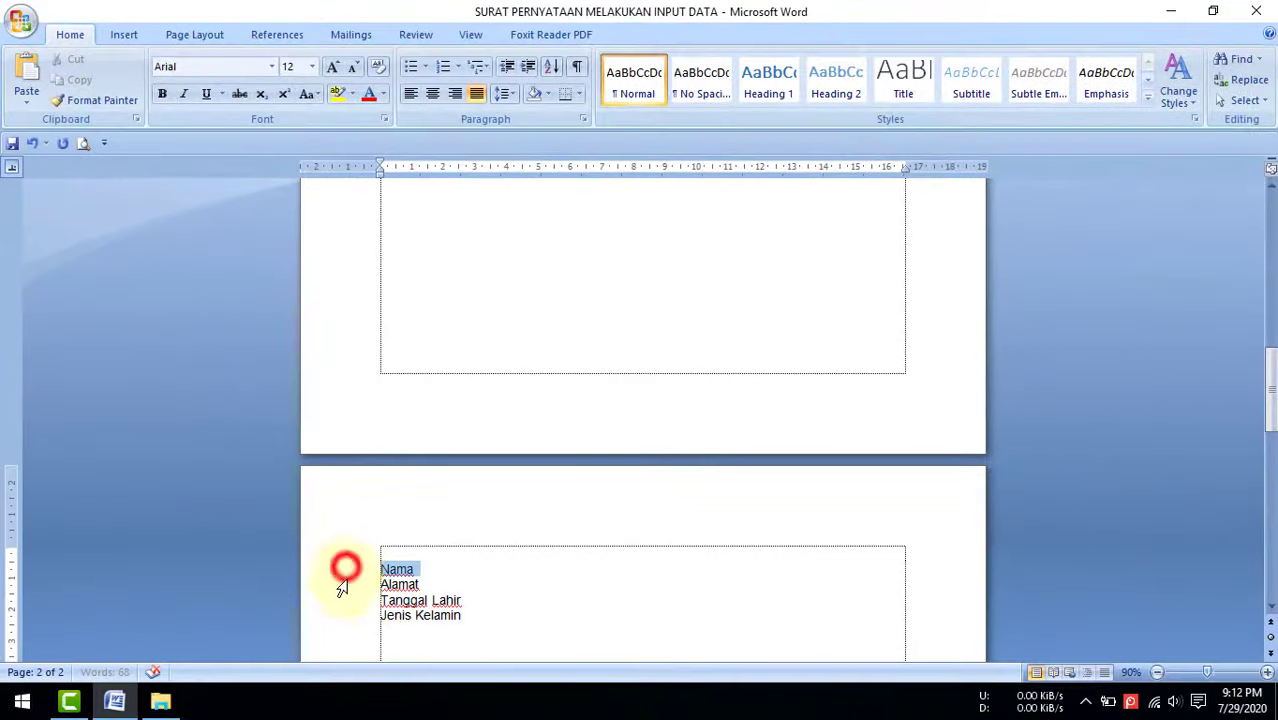
{"action": "left_click_drag", "start_coordinate": [341, 588], "coordinate": [338, 619]}
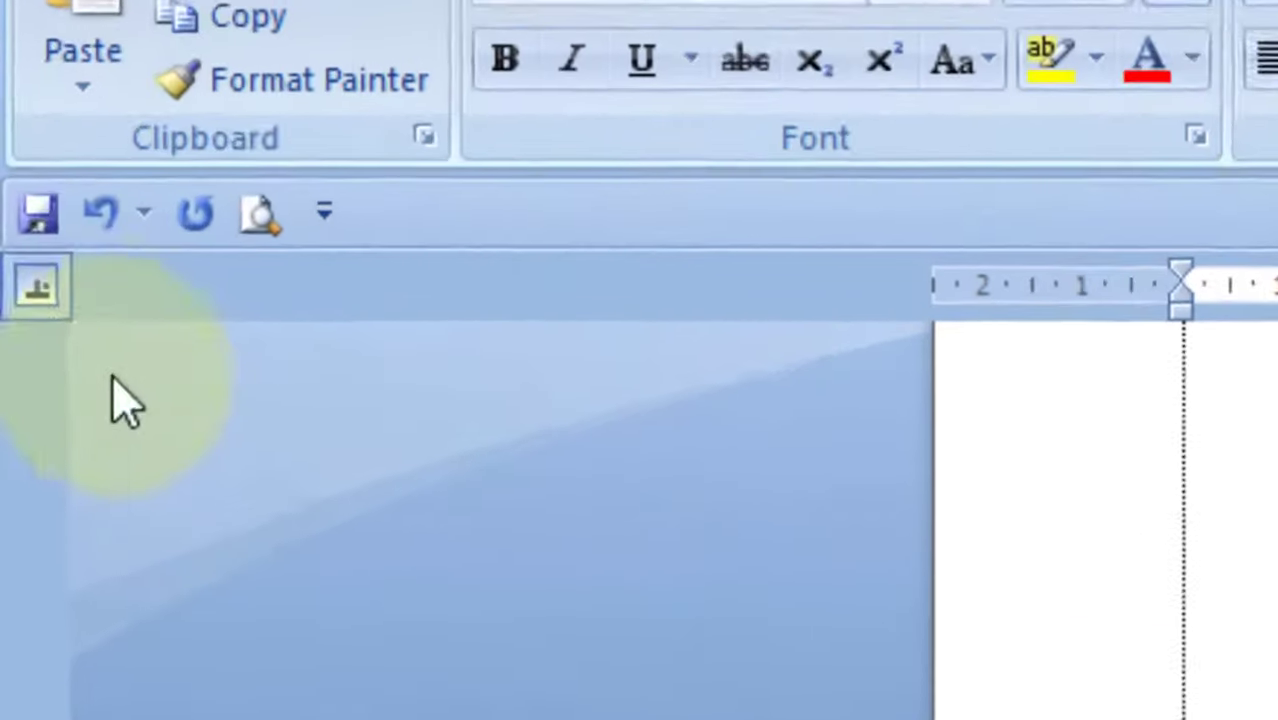
{"action": "left_click", "coordinate": [13, 168]}
{"action": "left_click", "coordinate": [40, 295]}
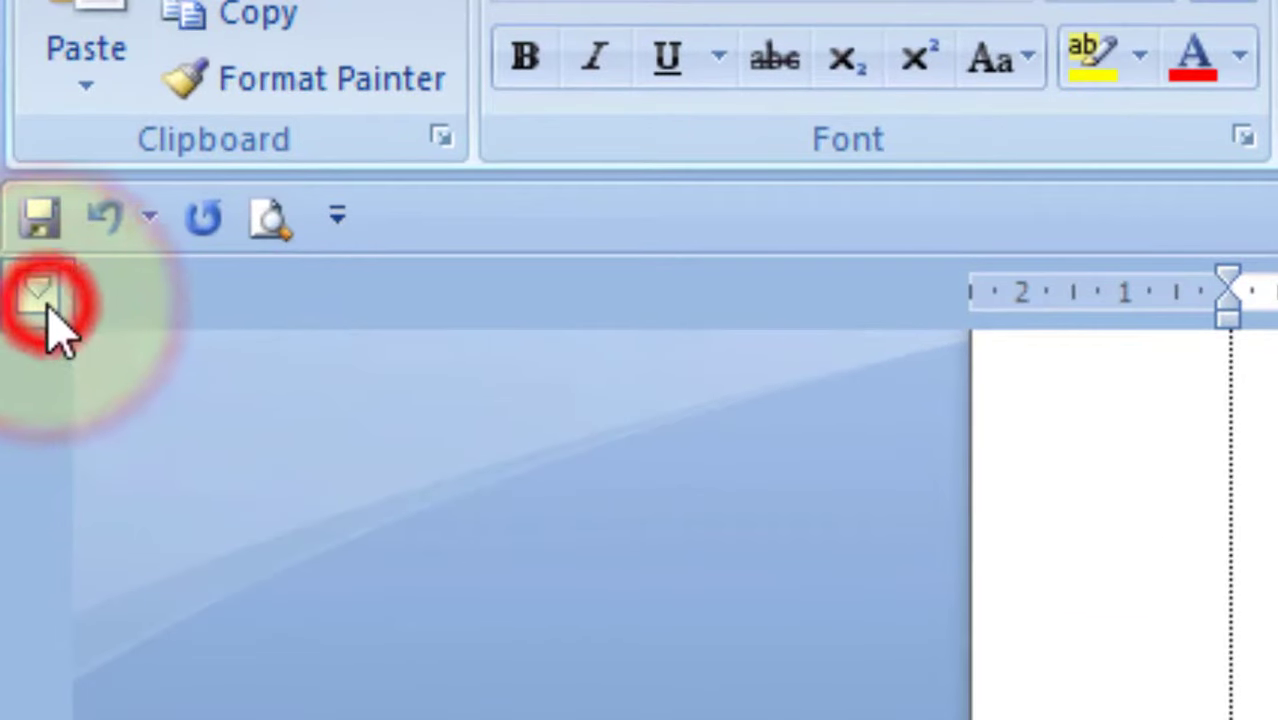
{"action": "left_click", "coordinate": [46, 308]}
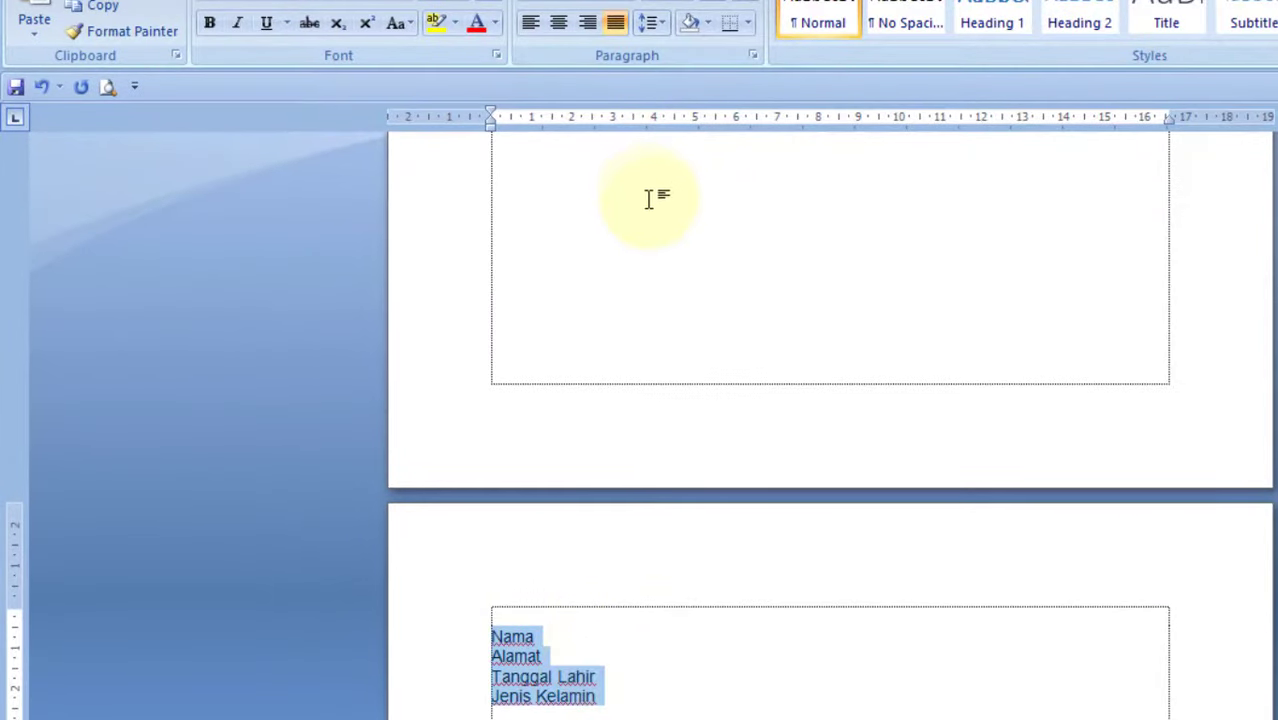
{"action": "scroll", "coordinate": [658, 238], "scroll_direction": "down", "scroll_amount": 3}
{"action": "scroll", "coordinate": [658, 238], "scroll_direction": "down", "scroll_amount": 1}
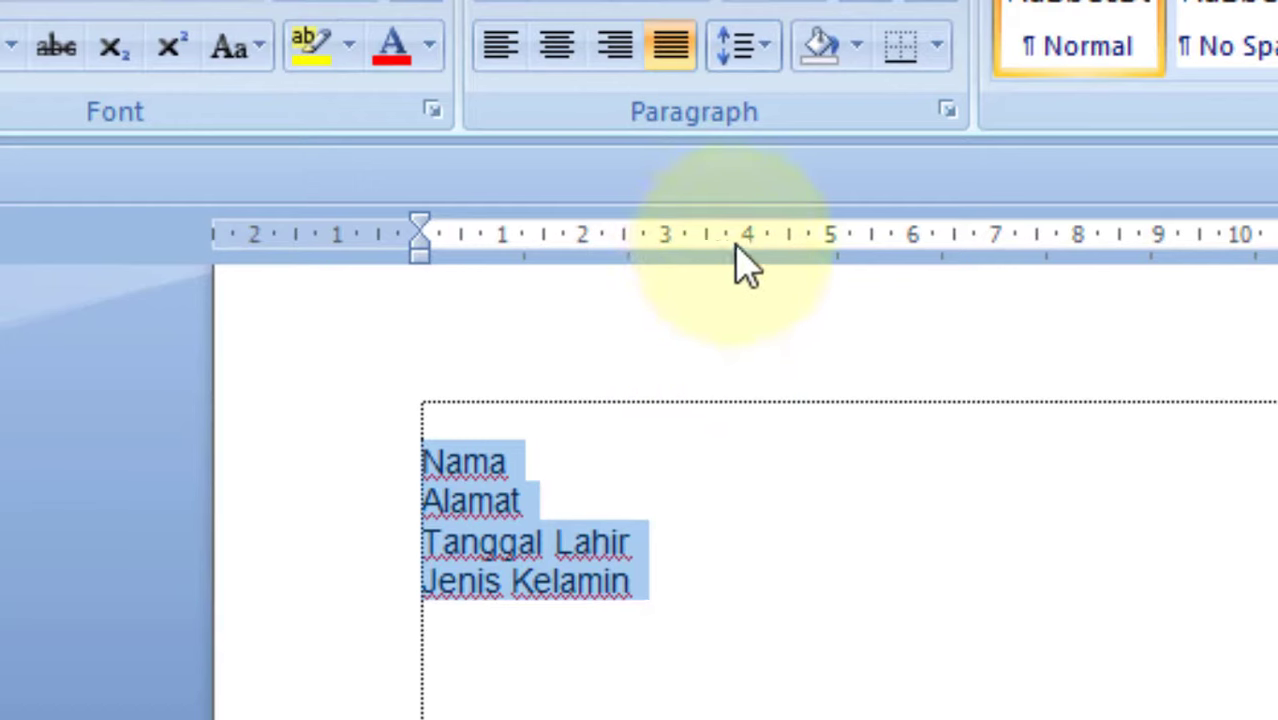
Set a 4 cm left tab, add ': CONTOH' after Nama and Alamat, and add a blank line below Jenis Kelamin
{"action": "left_click", "coordinate": [747, 243]}
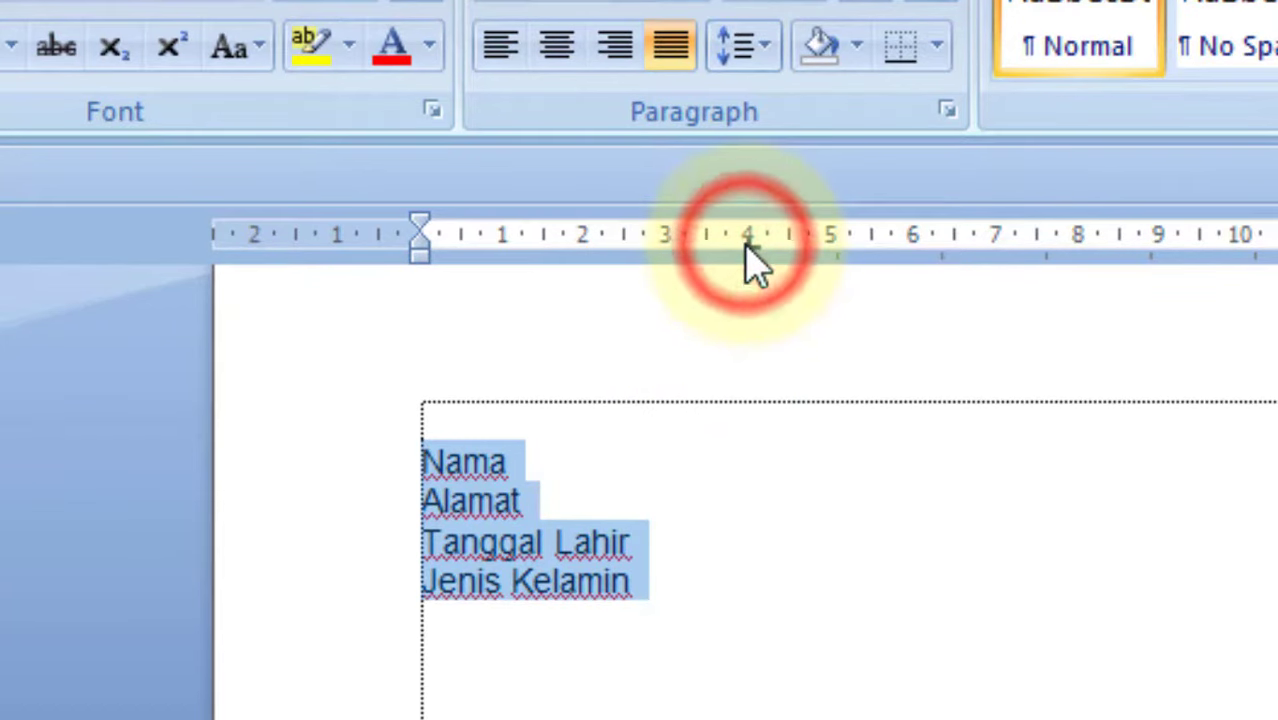
{"action": "left_click", "coordinate": [585, 478]}
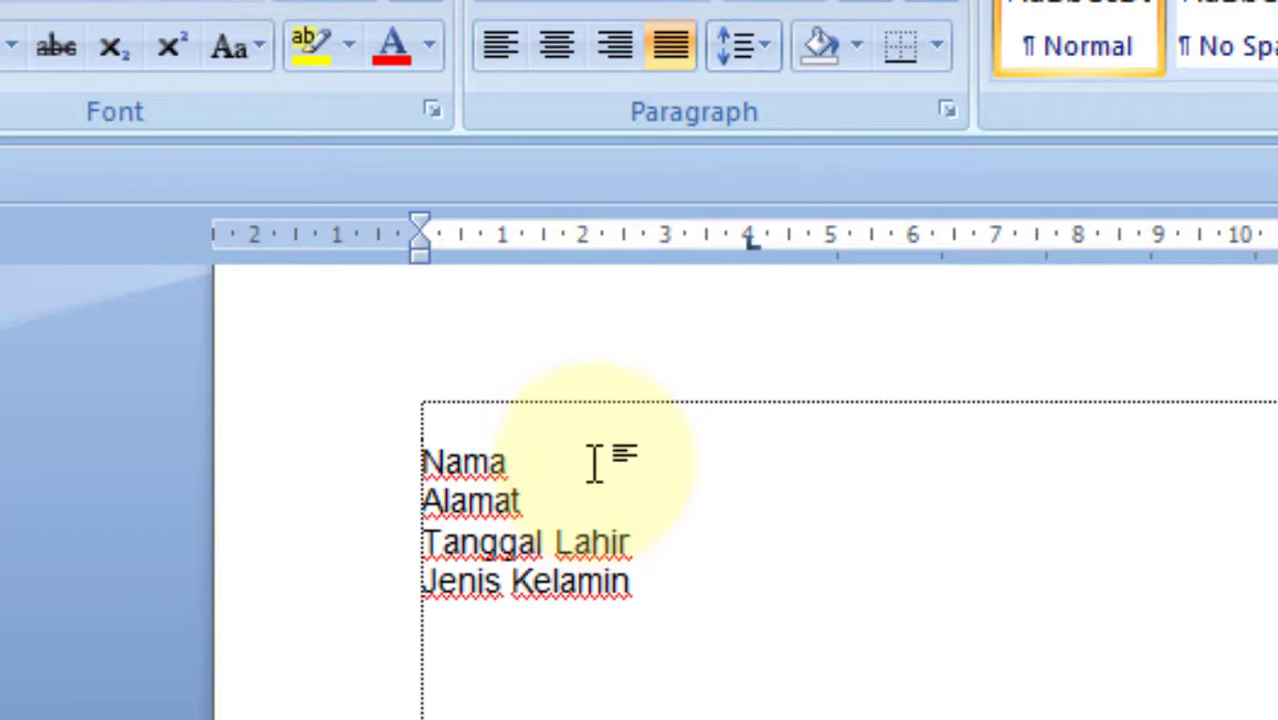
{"action": "key", "text": "Tab"}
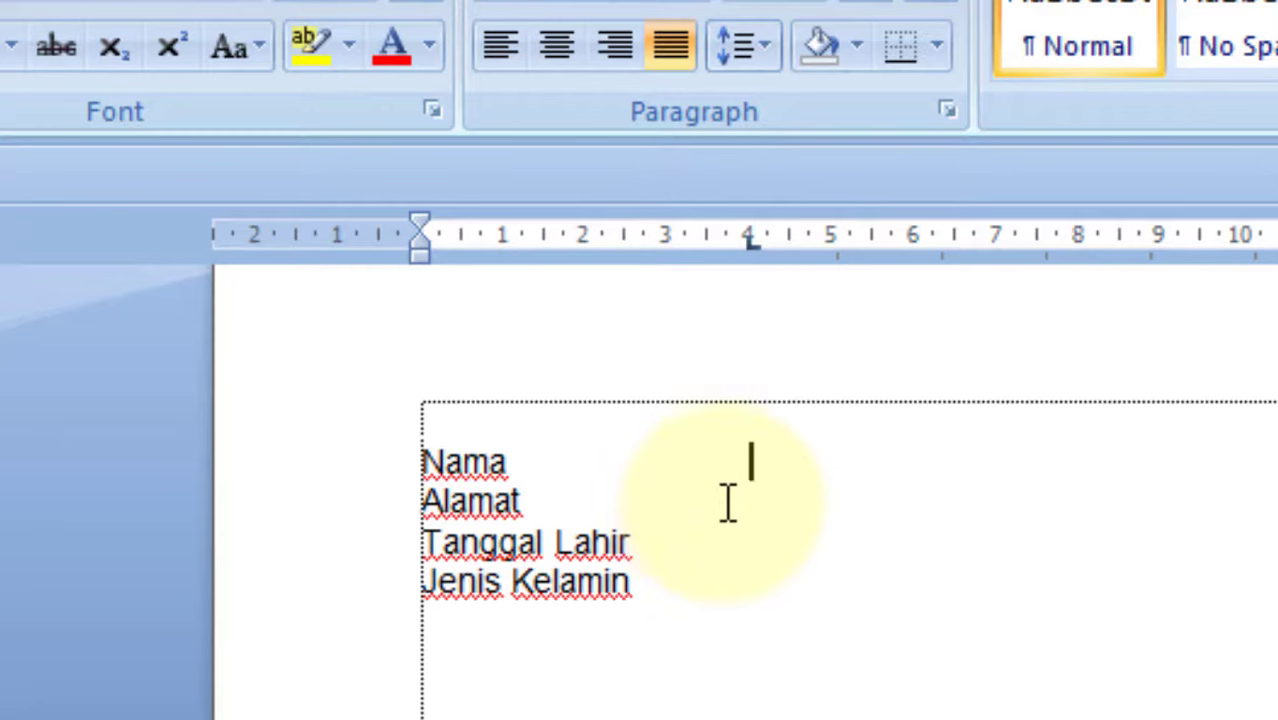
{"action": "type", "text": ": "}
{"action": "type", "text": "CONTOH"}
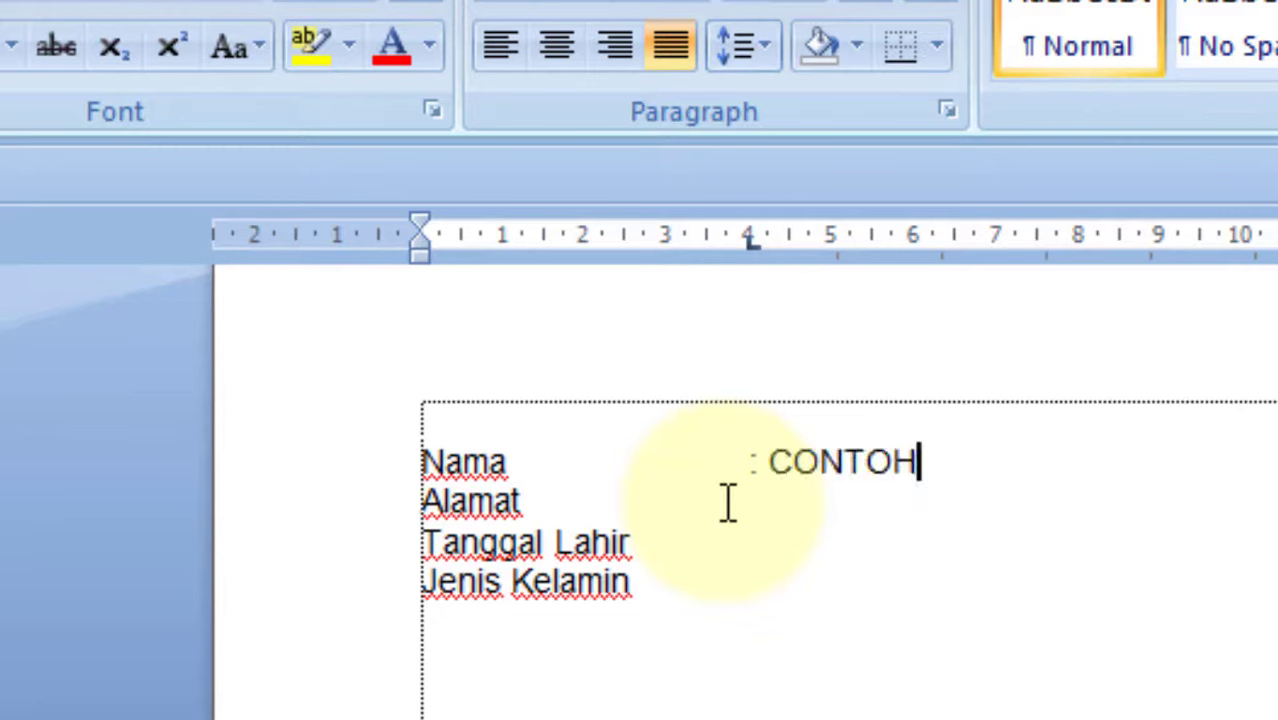
{"action": "left_click", "coordinate": [728, 503]}
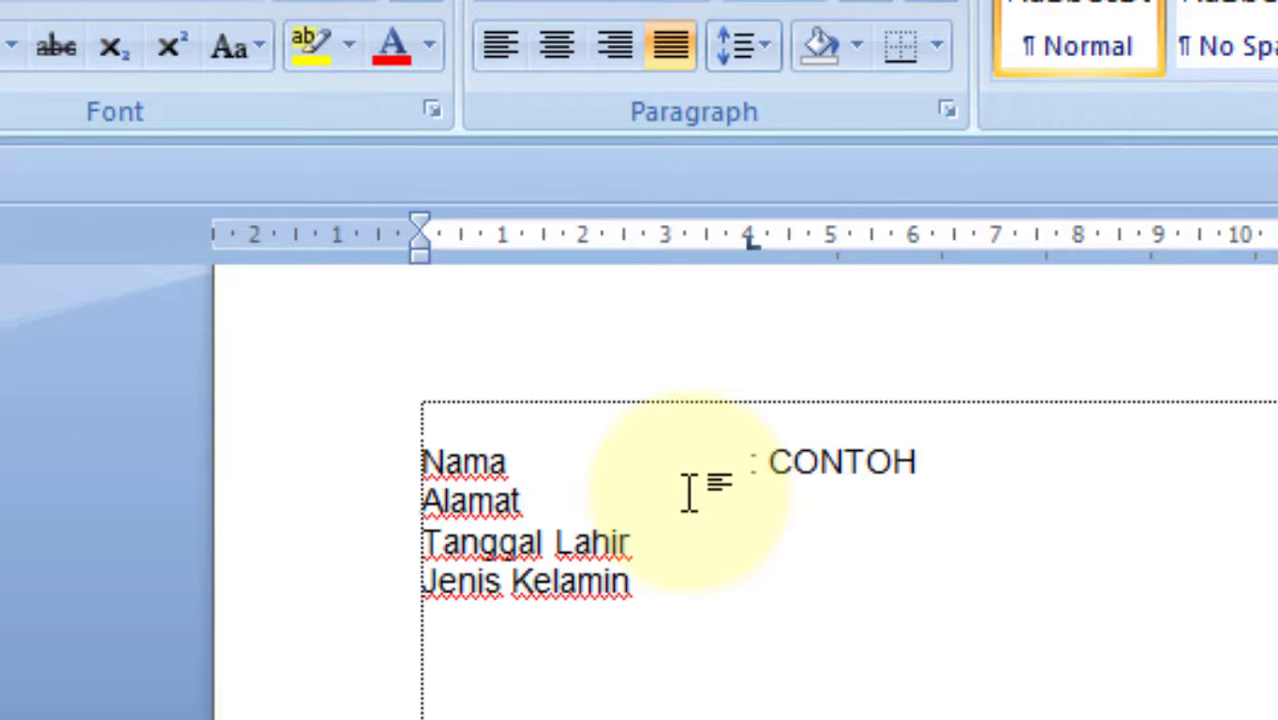
{"action": "key", "text": "Tab"}
{"action": "type", "text": ": "}
{"action": "type", "text": "CONTOH"}
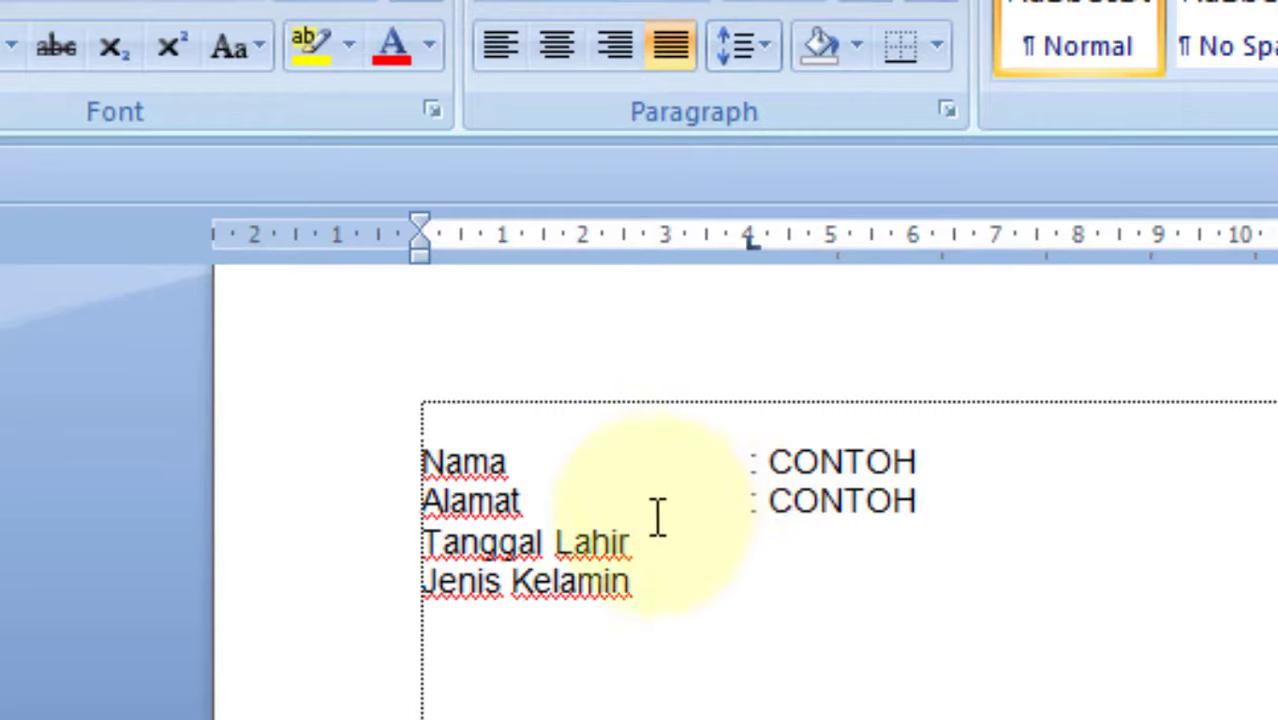
{"action": "left_click", "coordinate": [695, 582]}
{"action": "key", "text": "Return"}
{"action": "key", "text": "Return"}
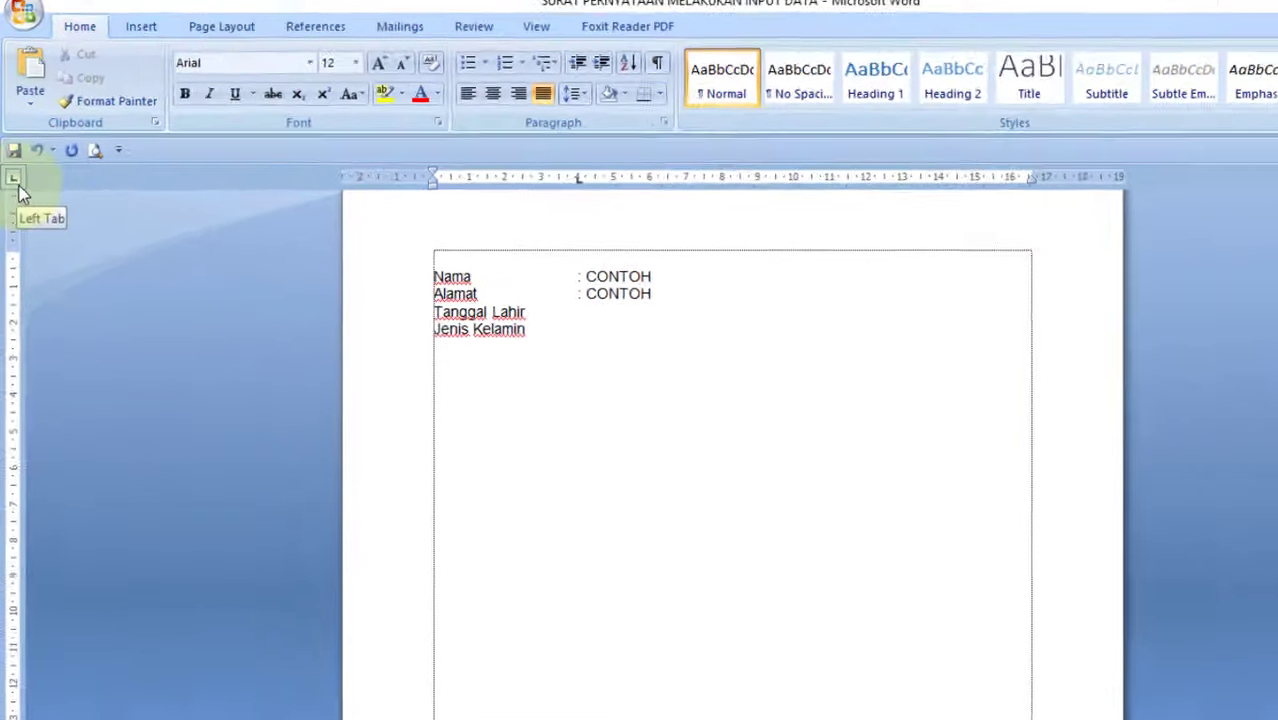
Place centred tab stops near 3 cm and 12 cm on the blank line below the labels
{"action": "left_click", "coordinate": [13, 170]}
{"action": "left_click", "coordinate": [42, 330]}
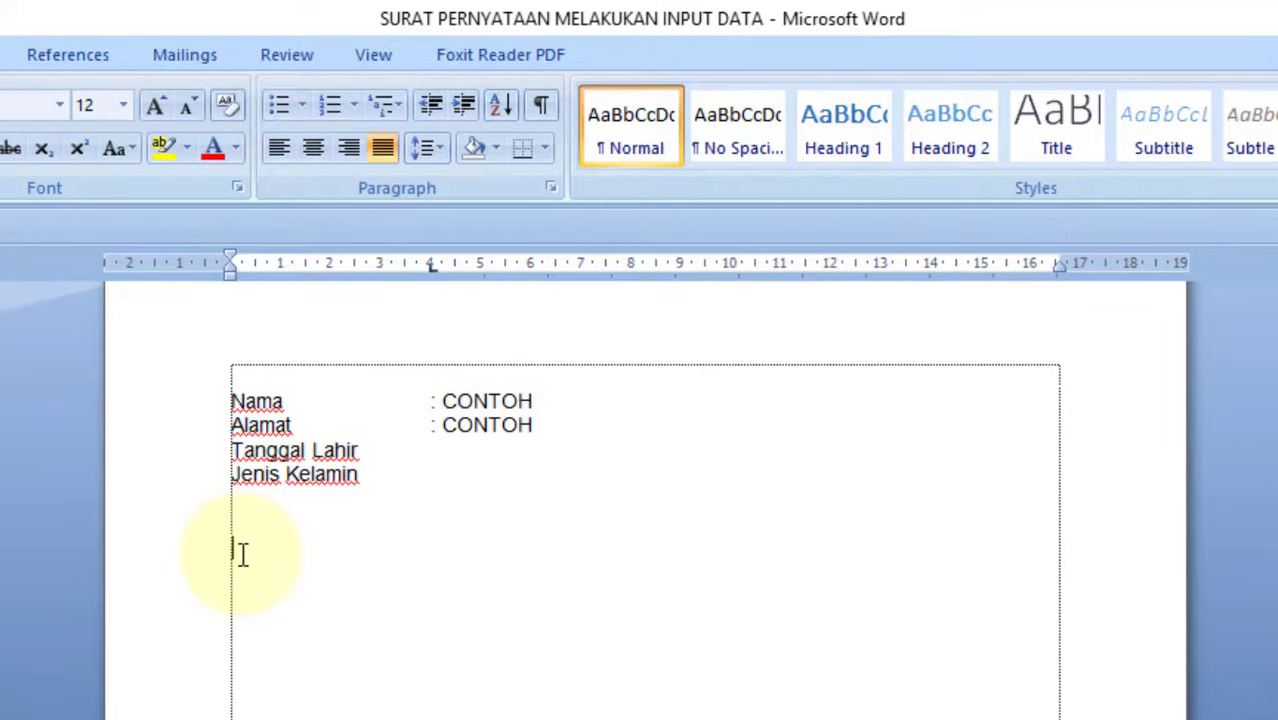
{"action": "left_click", "coordinate": [381, 266]}
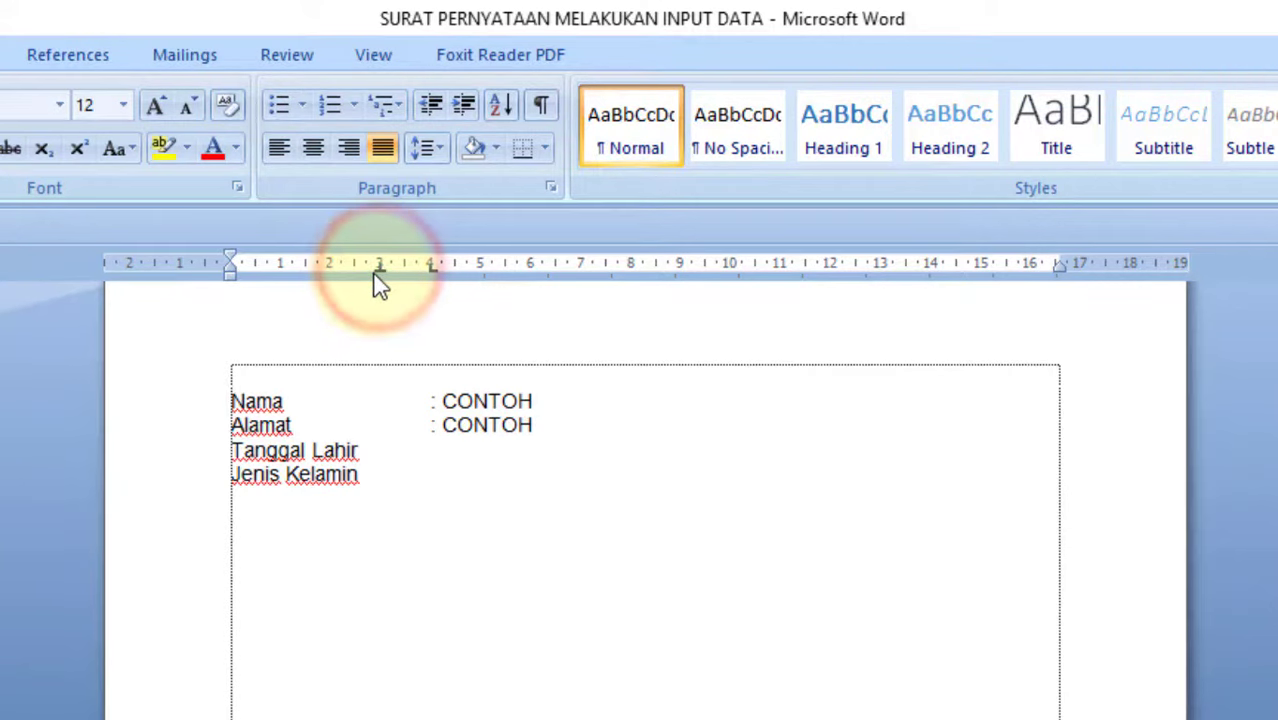
{"action": "left_click", "coordinate": [431, 266]}
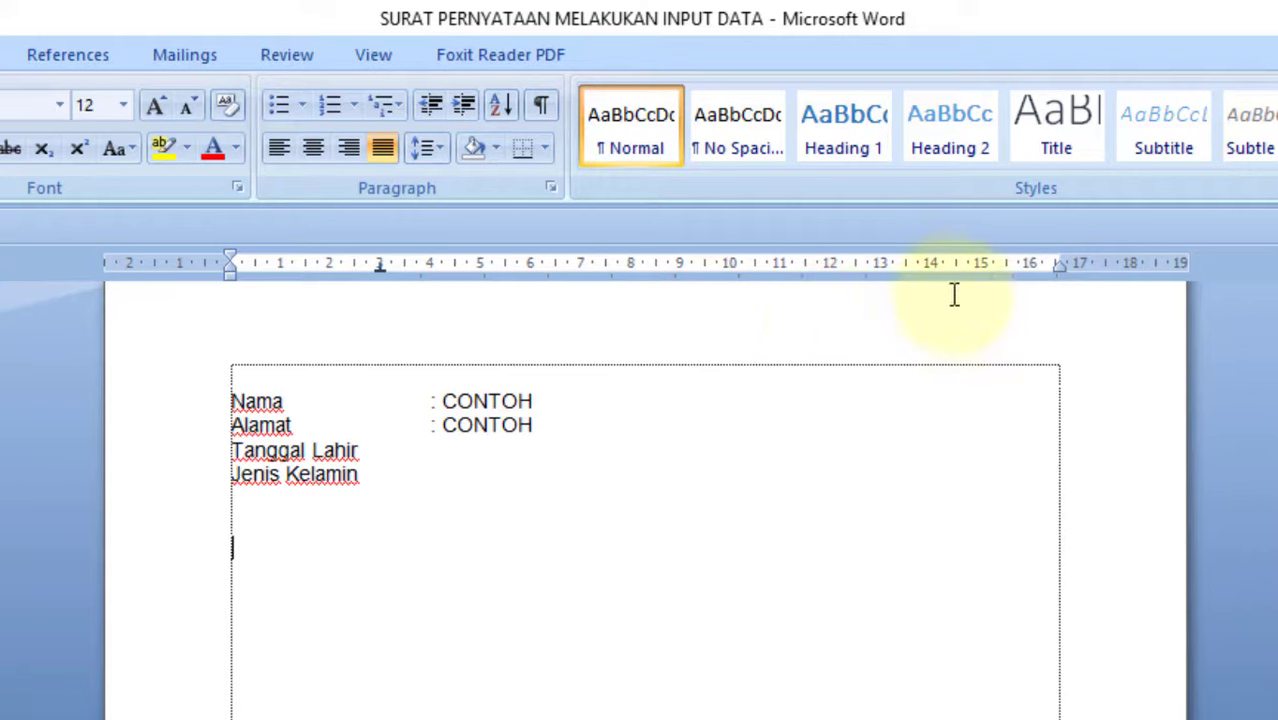
{"action": "left_click", "coordinate": [880, 265]}
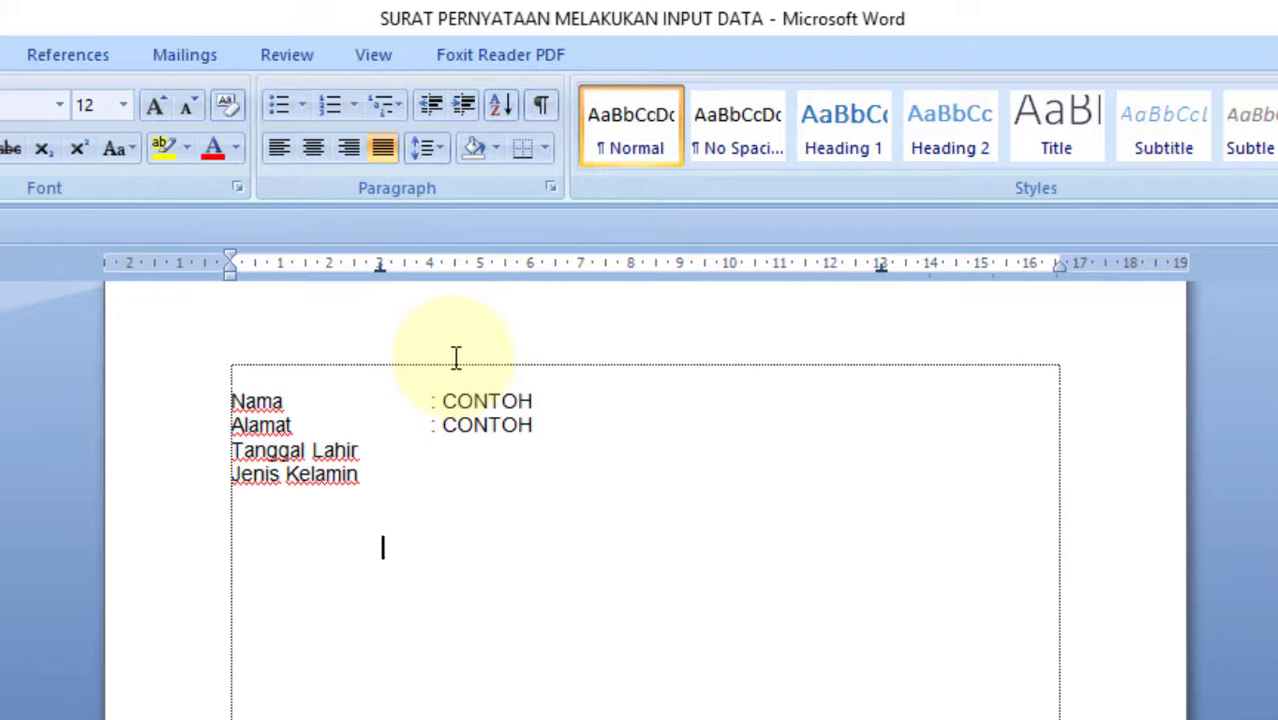
Type Pemimpin and Sekretaris at the centred tabs, then NAMA 1 and NAMA 2 beneath them
{"action": "type", "text": "Pe"}
{"action": "type", "text": "mimpin"}
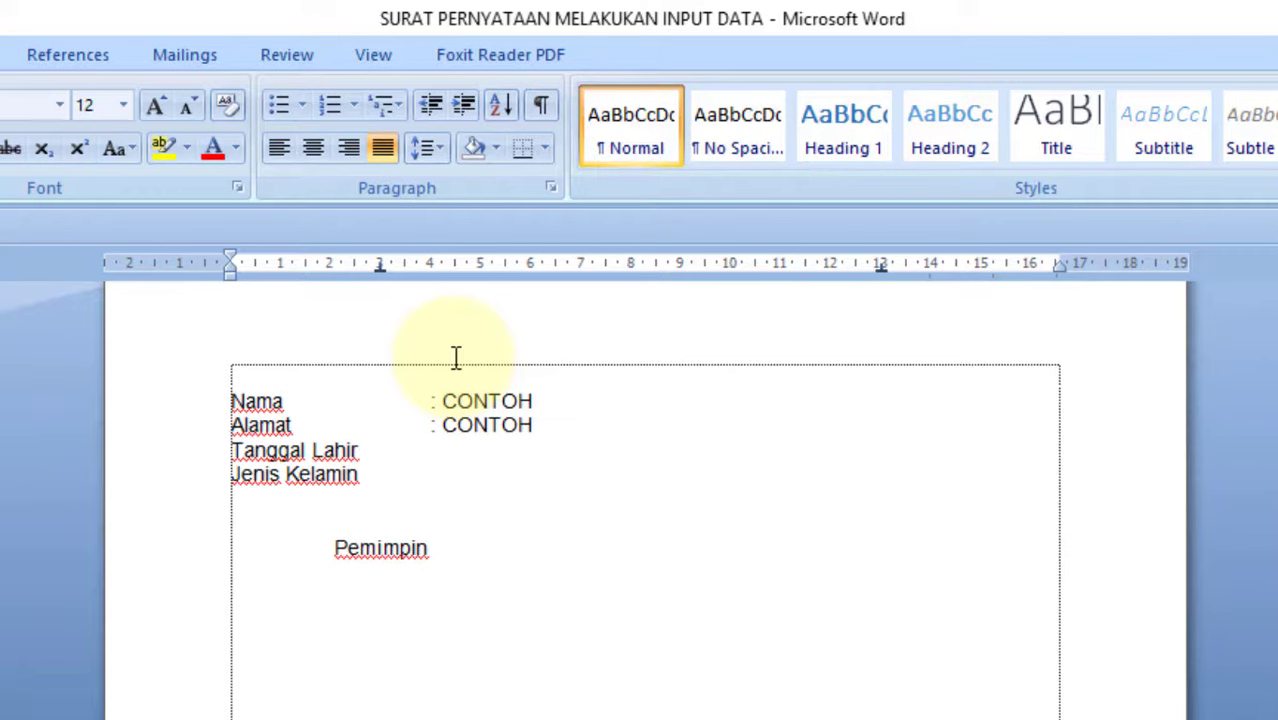
{"action": "type", "text": "Sekret"}
{"action": "key", "text": "BackSpace"}
{"action": "type", "text": "retari"}
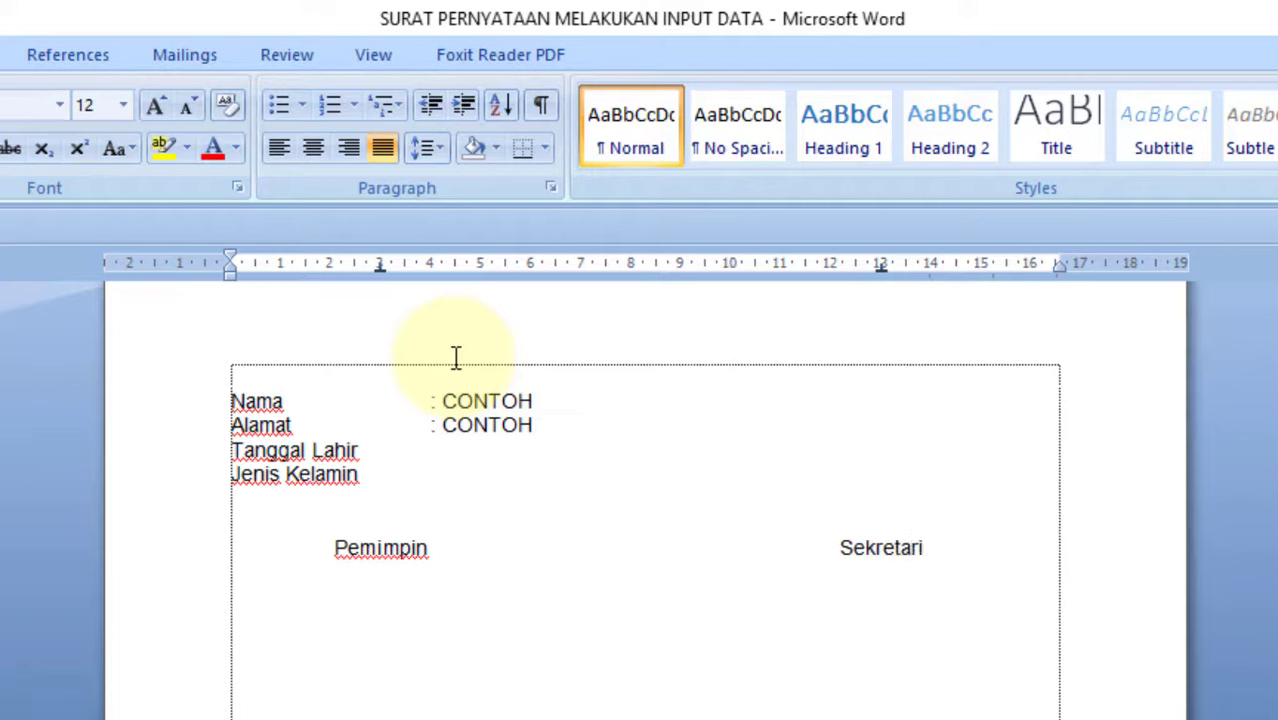
{"action": "type", "text": "s"}
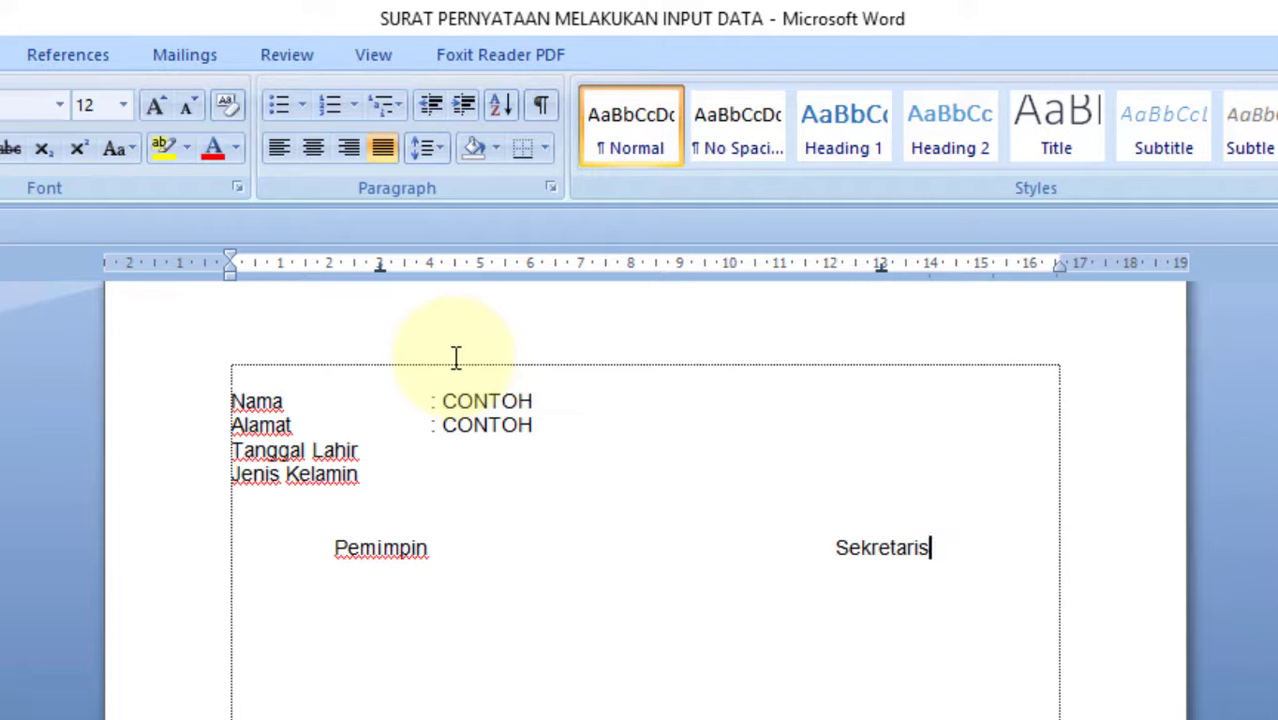
{"action": "key", "text": "Return"}
{"action": "type", "text": "NAMA "}
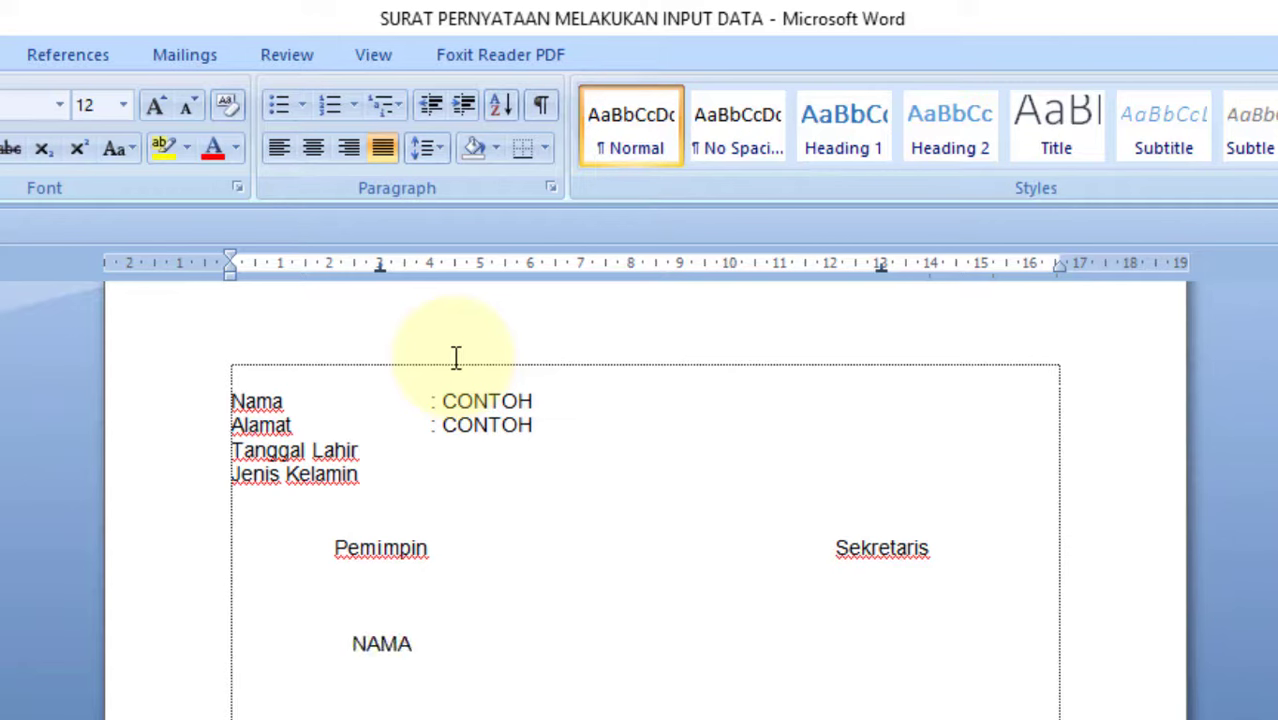
{"action": "type", "text": "1\t"}
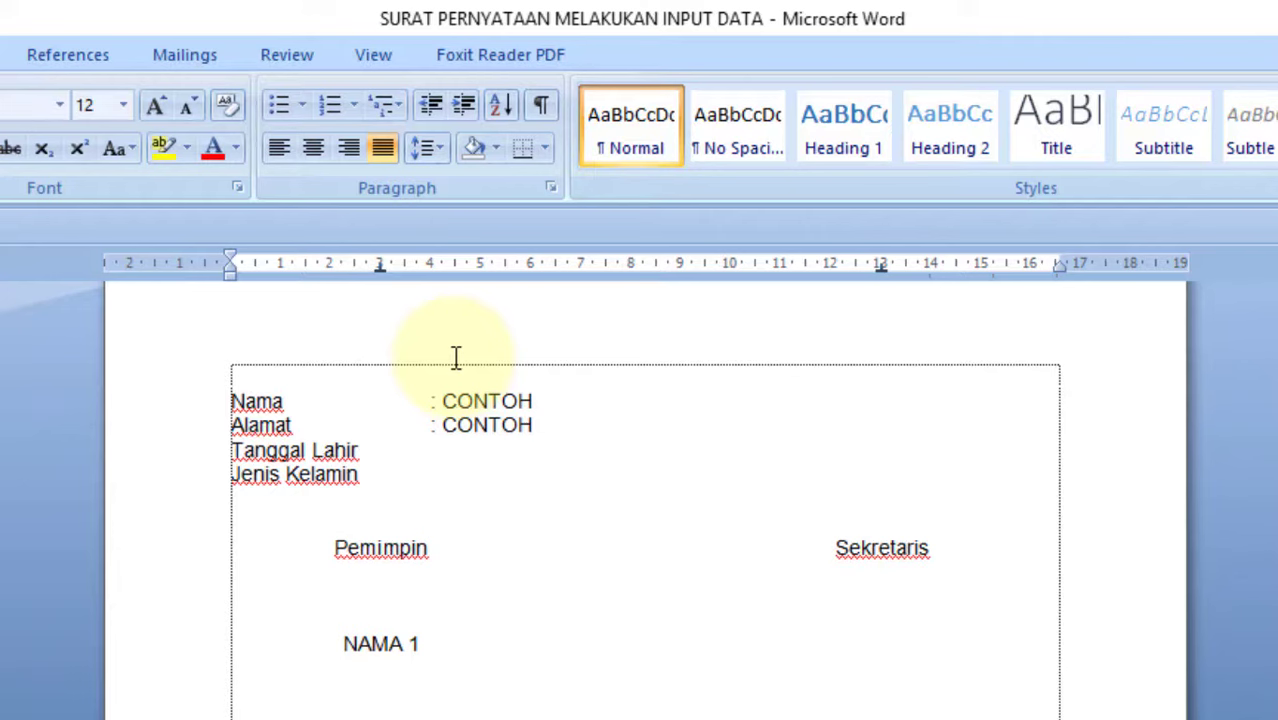
{"action": "type", "text": "NAMA 2"}
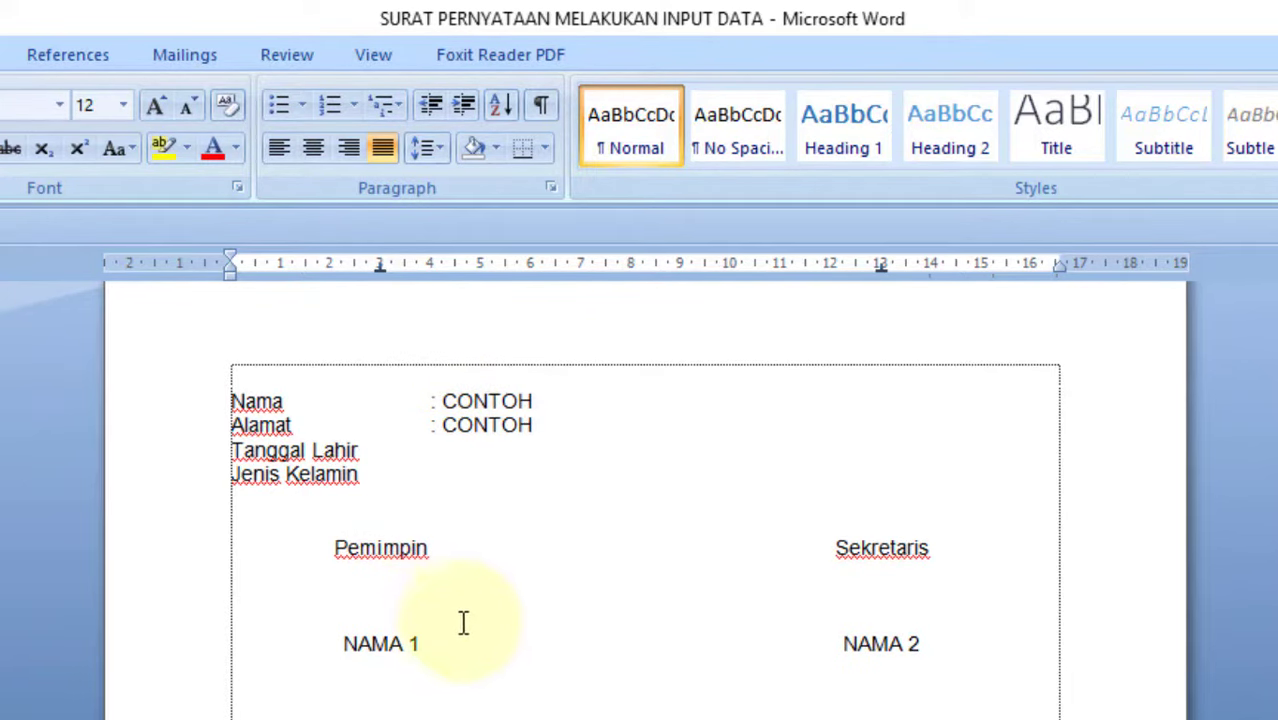
Bold and underline NAMA 1 and NAMA 2, then start a new line after NAMA 2
{"action": "left_click_drag", "start_coordinate": [646, 643], "coordinate": [590, 645]}
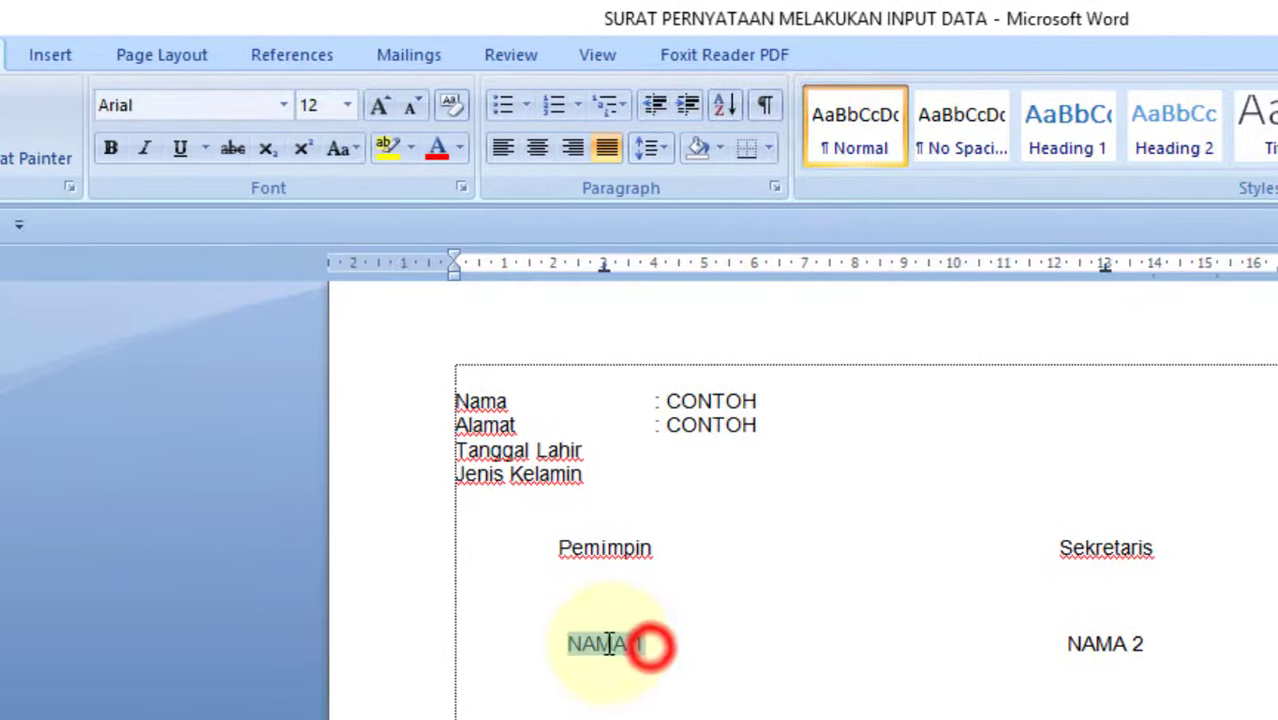
{"action": "left_click", "coordinate": [112, 150]}
{"action": "left_click", "coordinate": [180, 148]}
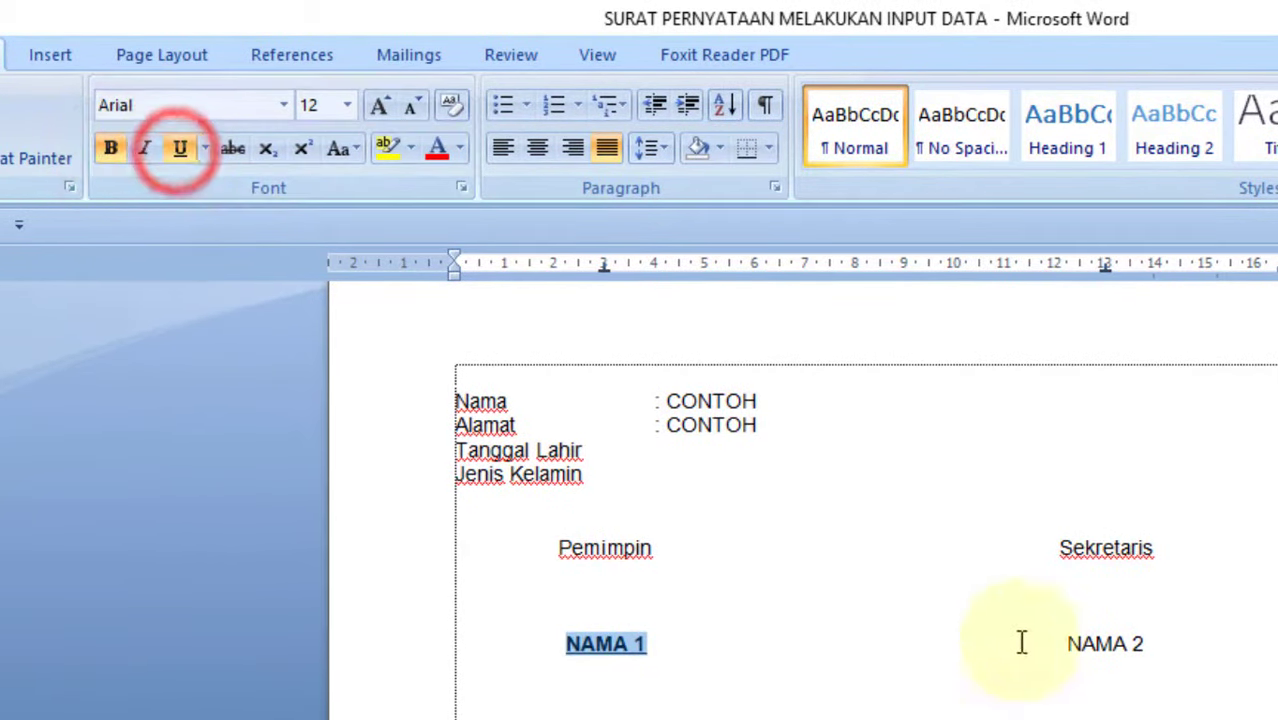
{"action": "left_click_drag", "start_coordinate": [1145, 643], "coordinate": [1095, 640]}
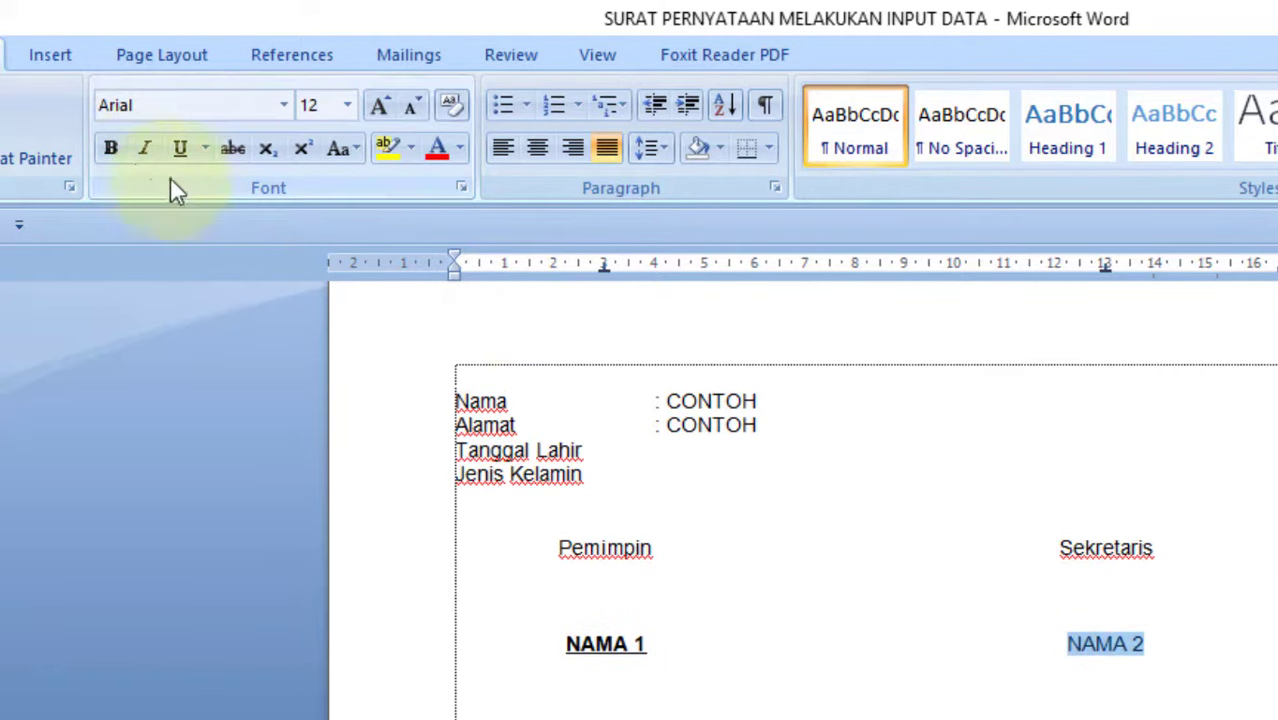
{"action": "left_click", "coordinate": [178, 148]}
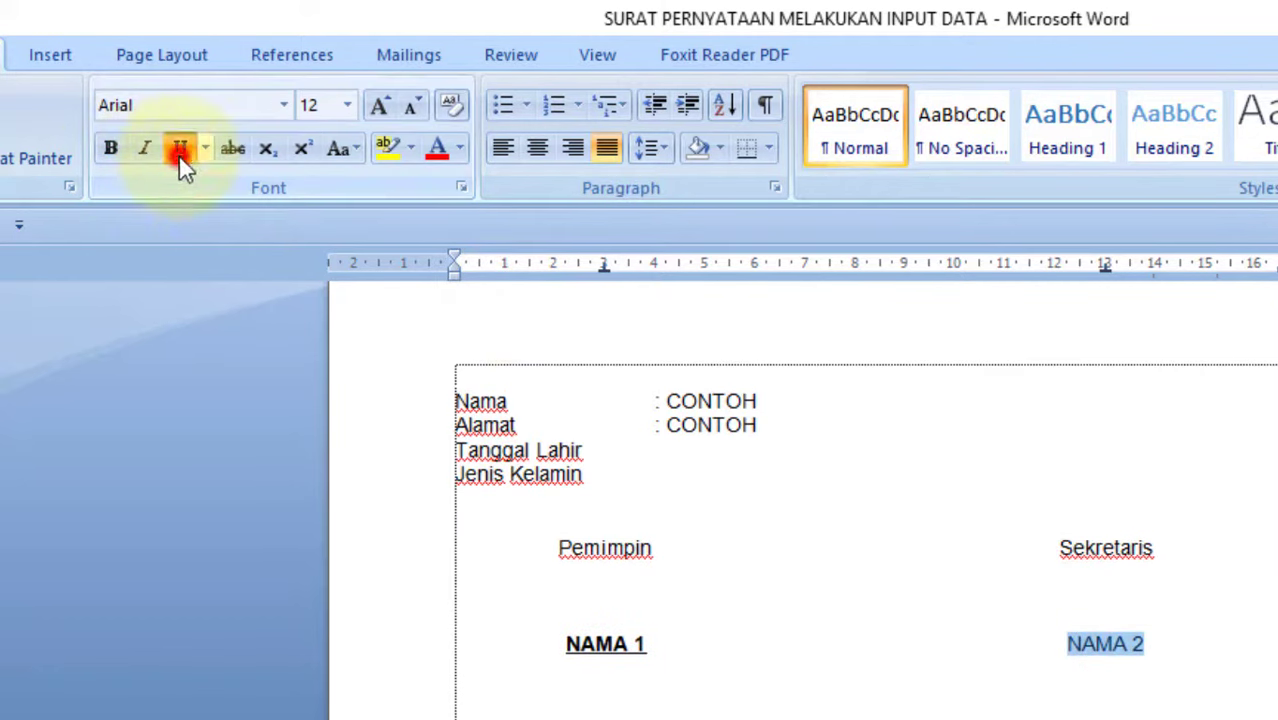
{"action": "left_click", "coordinate": [110, 150]}
{"action": "left_click", "coordinate": [1173, 646]}
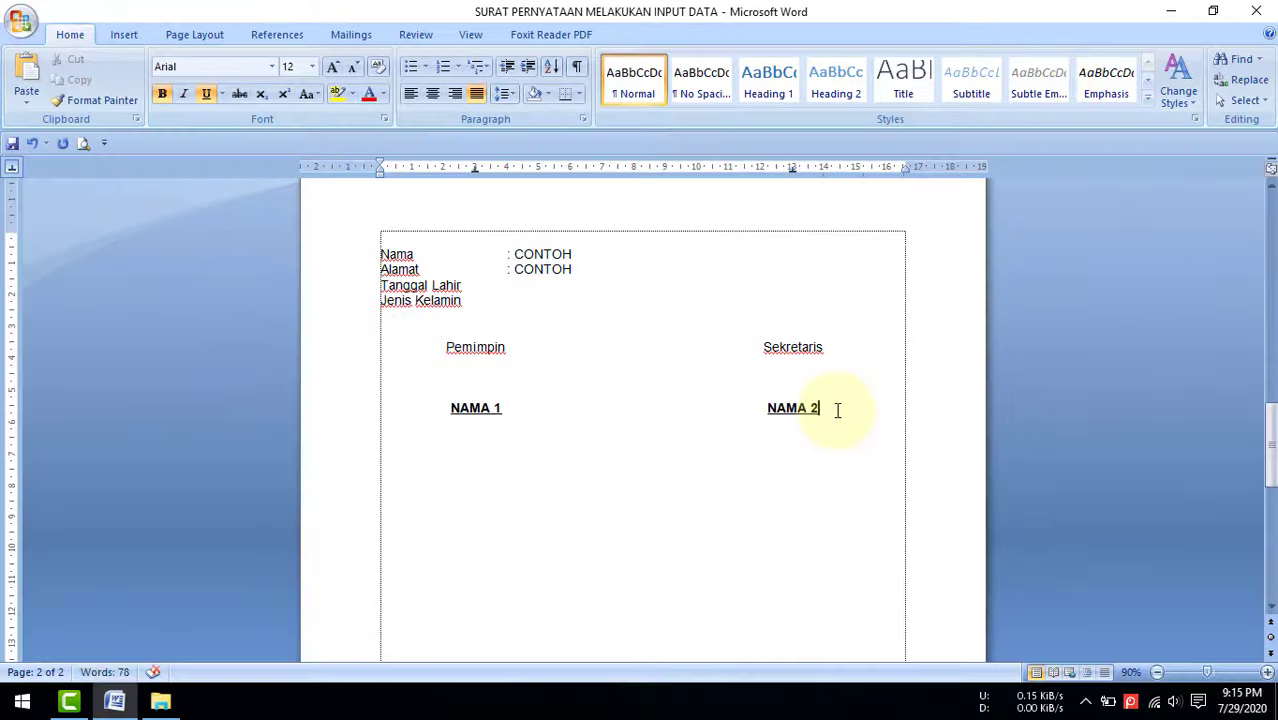
{"action": "key", "text": "Return"}
Type 'Halaman 1' and 'Halaman 2' on two lines below the names
{"action": "type", "text": "H"}
{"action": "type", "text": "alama"}
{"action": "type", "text": "n"}
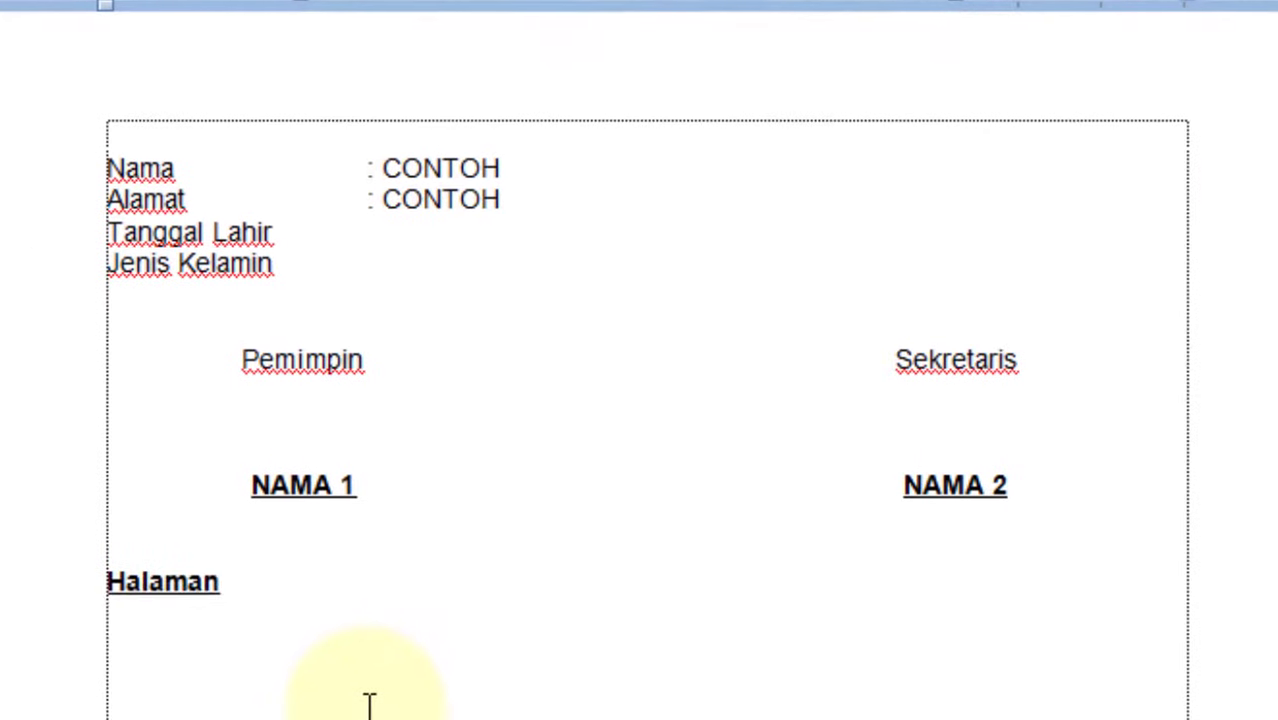
{"action": "type", "text": " 1"}
{"action": "key", "text": "Return"}
{"action": "type", "text": "Halama"}
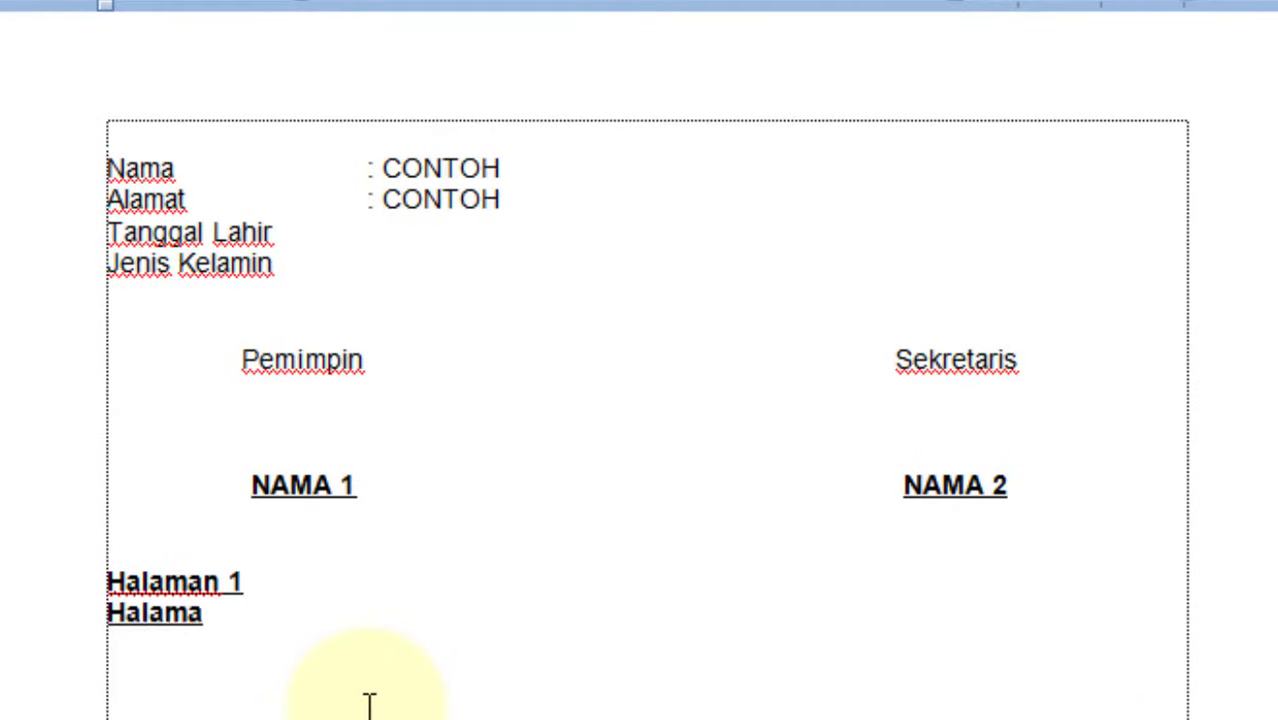
{"action": "type", "text": "n 2"}
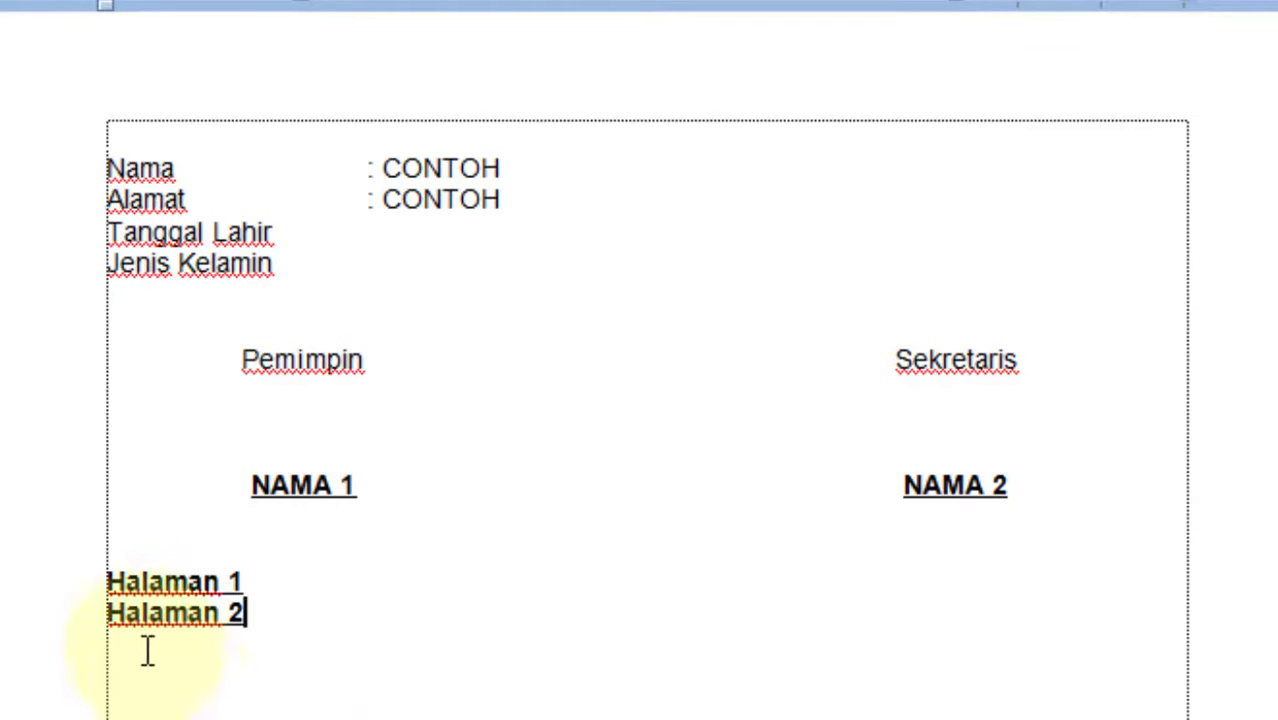
Give both Halaman lines a right-aligned tab stop at 15 cm
{"action": "left_click_drag", "start_coordinate": [52, 580], "coordinate": [45, 615]}
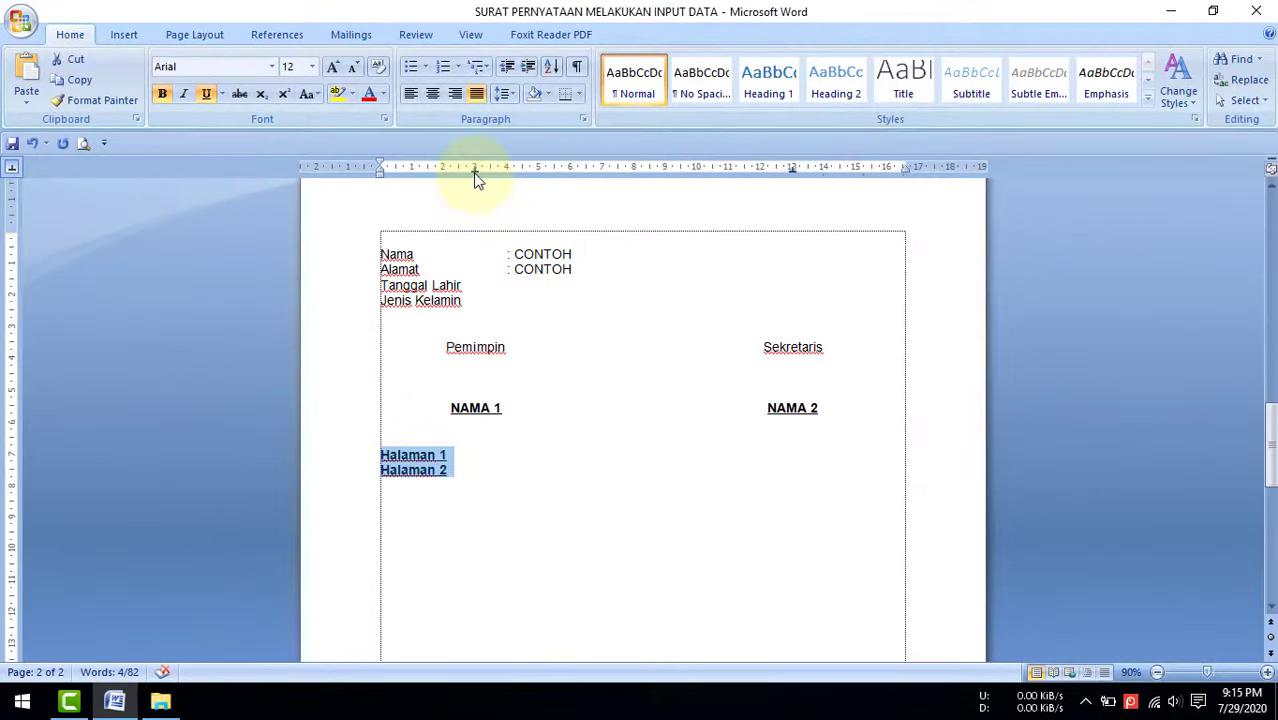
{"action": "left_click", "coordinate": [474, 172]}
{"action": "left_click", "coordinate": [792, 168]}
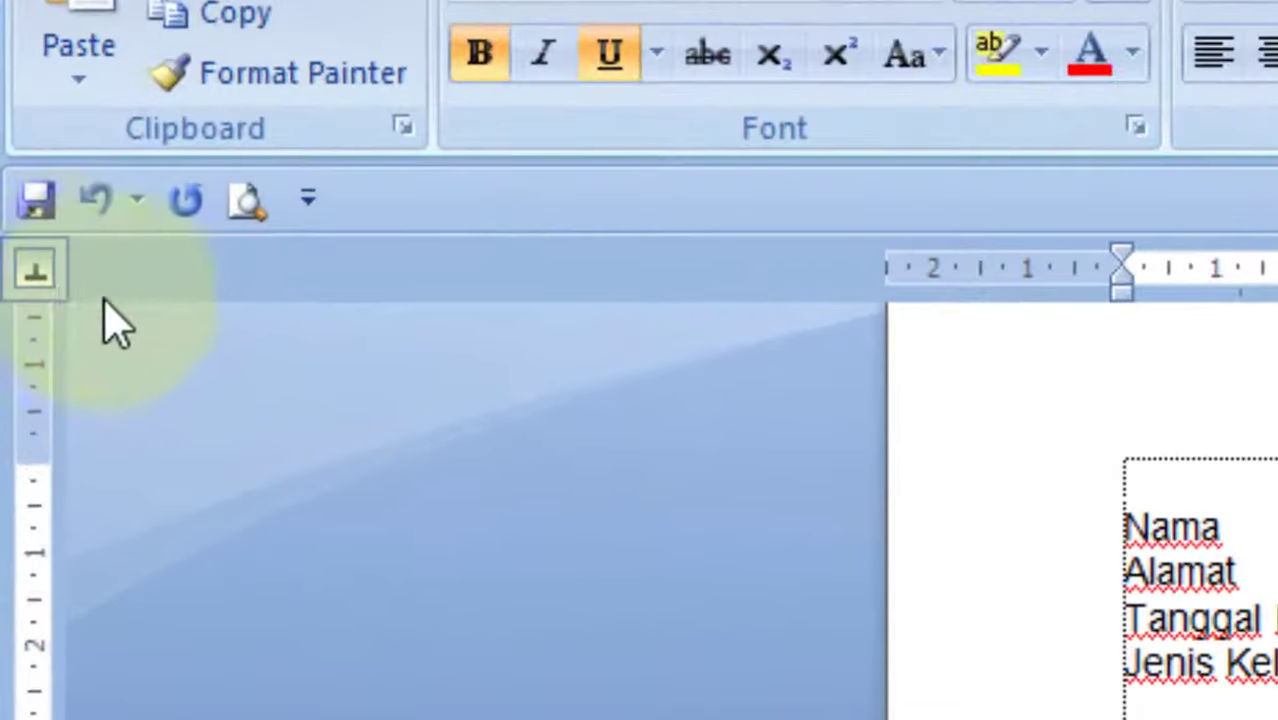
{"action": "left_click", "coordinate": [36, 278]}
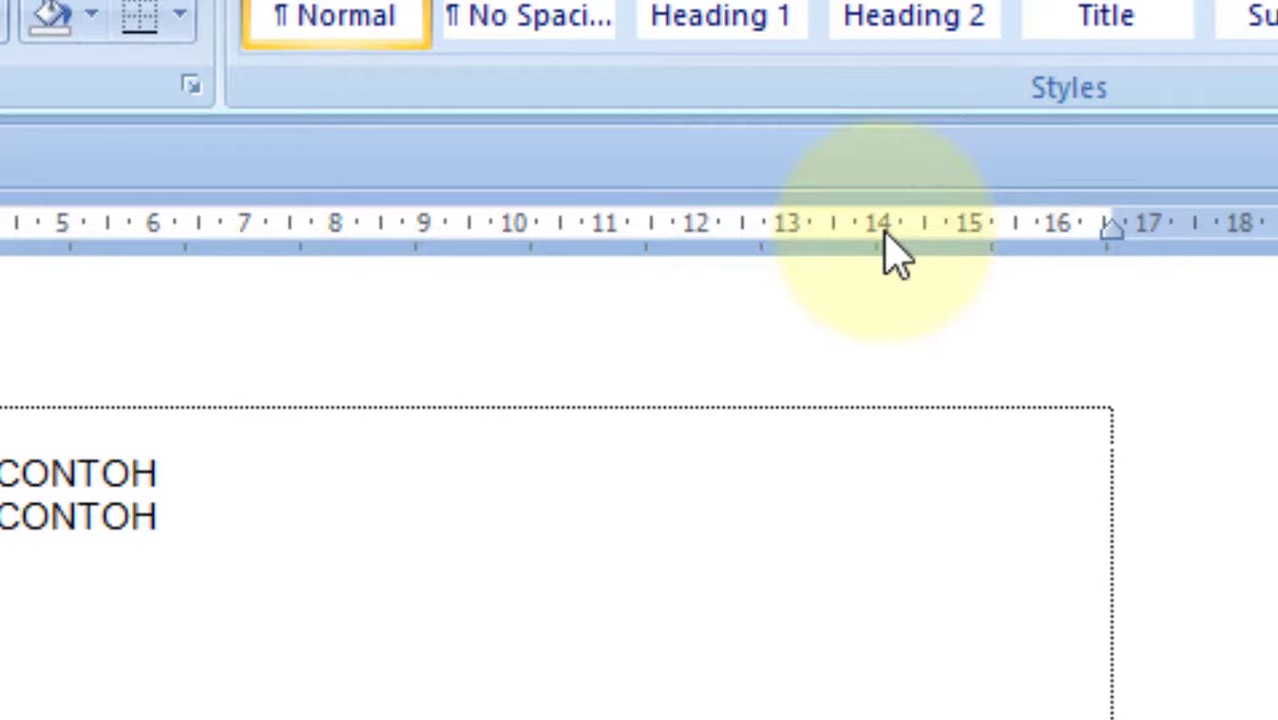
{"action": "left_click", "coordinate": [972, 228]}
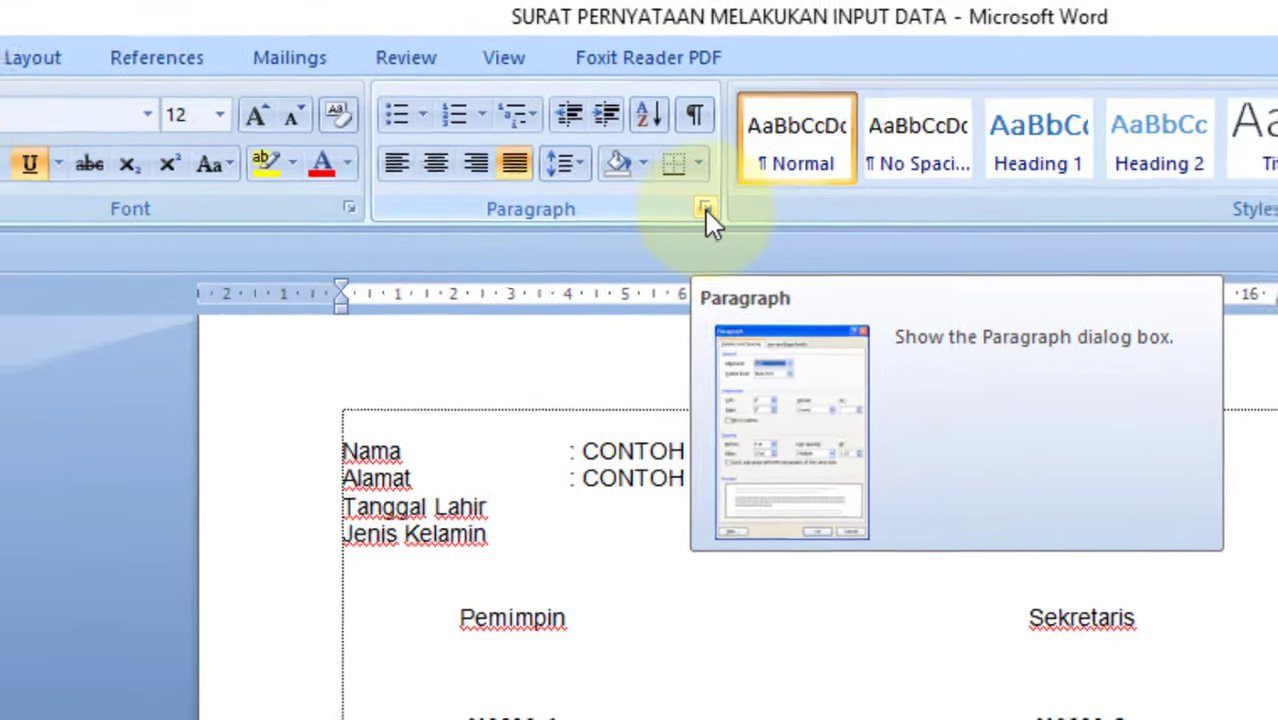
Apply a dotted leader (style 2) to the 15 cm tab stop in the Tabs dialog
{"action": "left_click", "coordinate": [709, 219]}
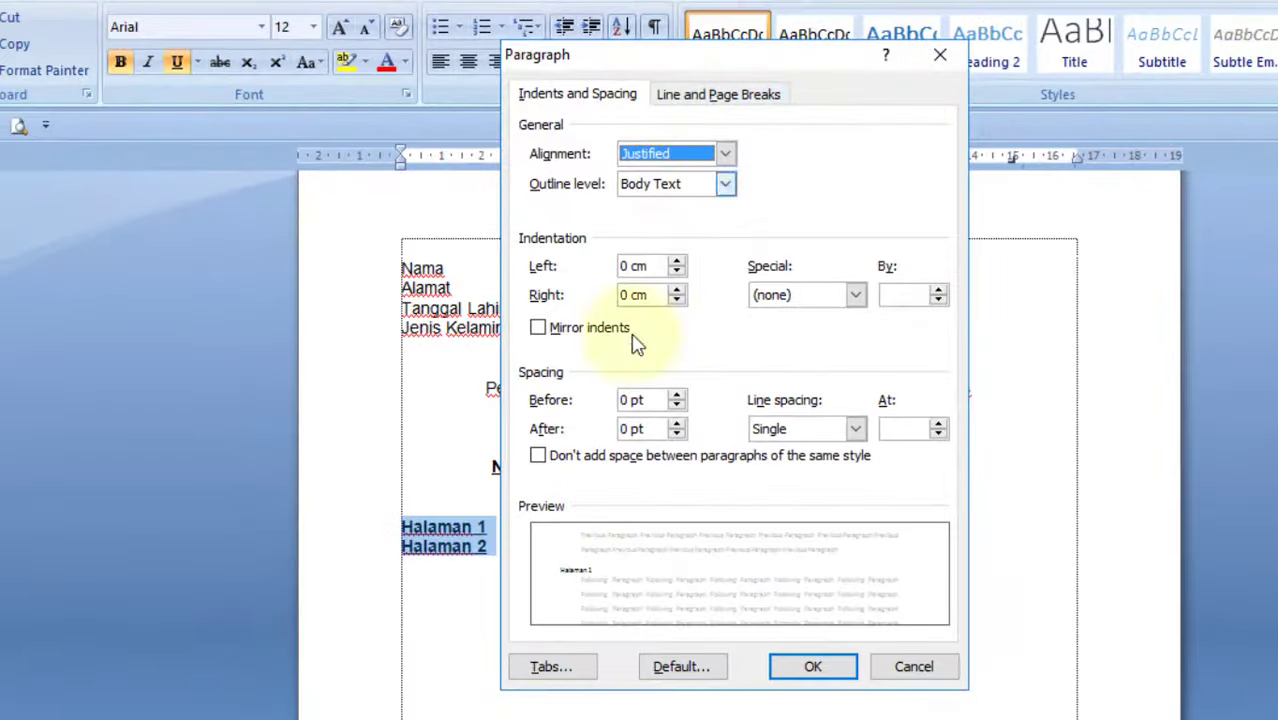
{"action": "left_click", "coordinate": [583, 668]}
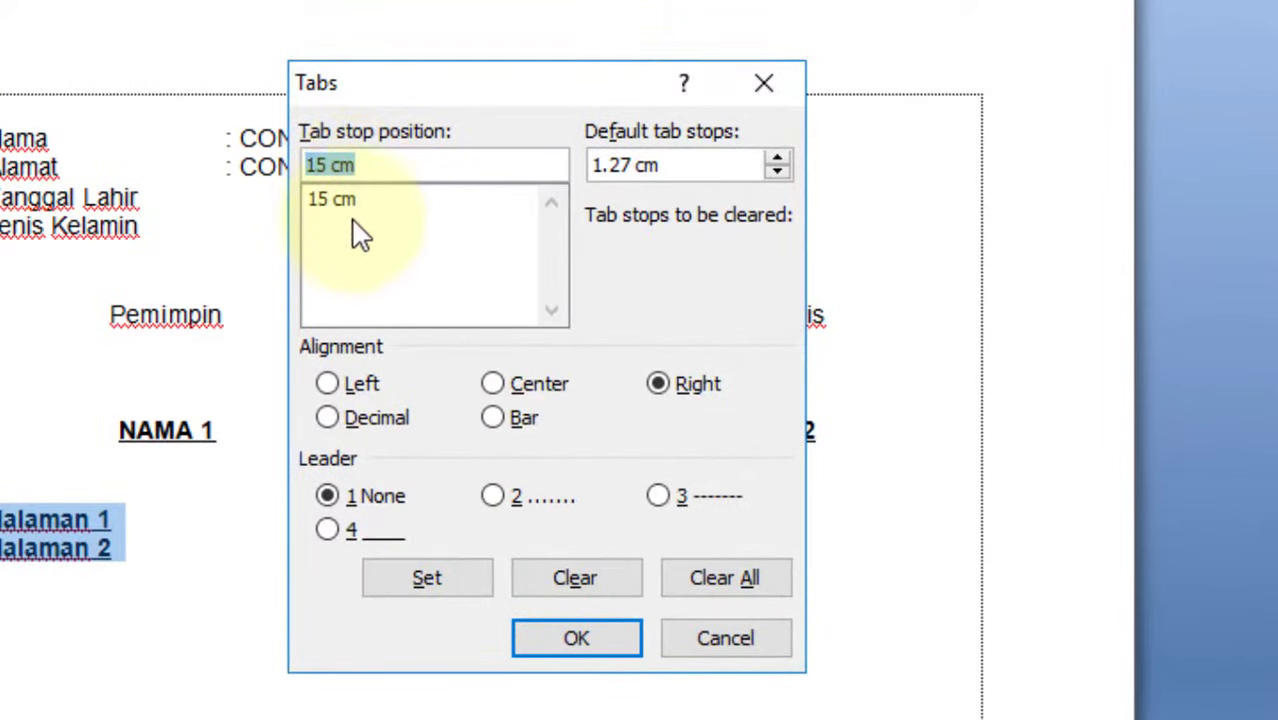
{"action": "left_click", "coordinate": [347, 203]}
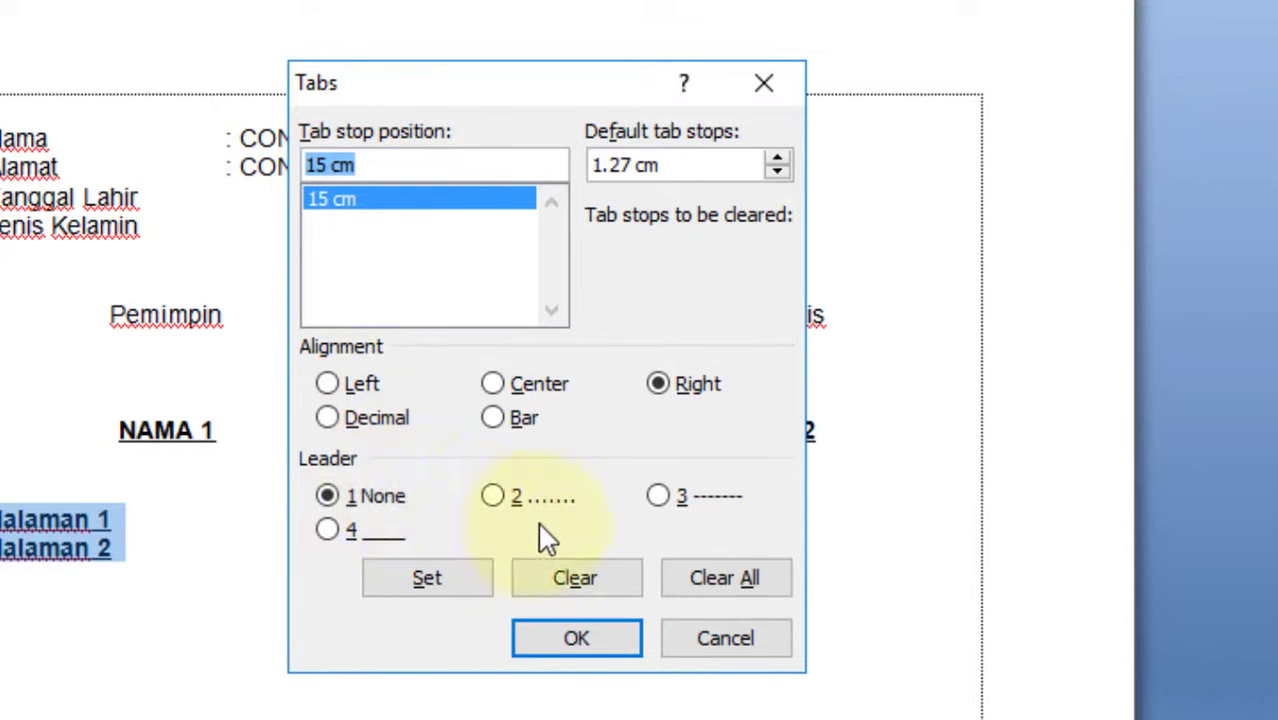
{"action": "left_click", "coordinate": [494, 496]}
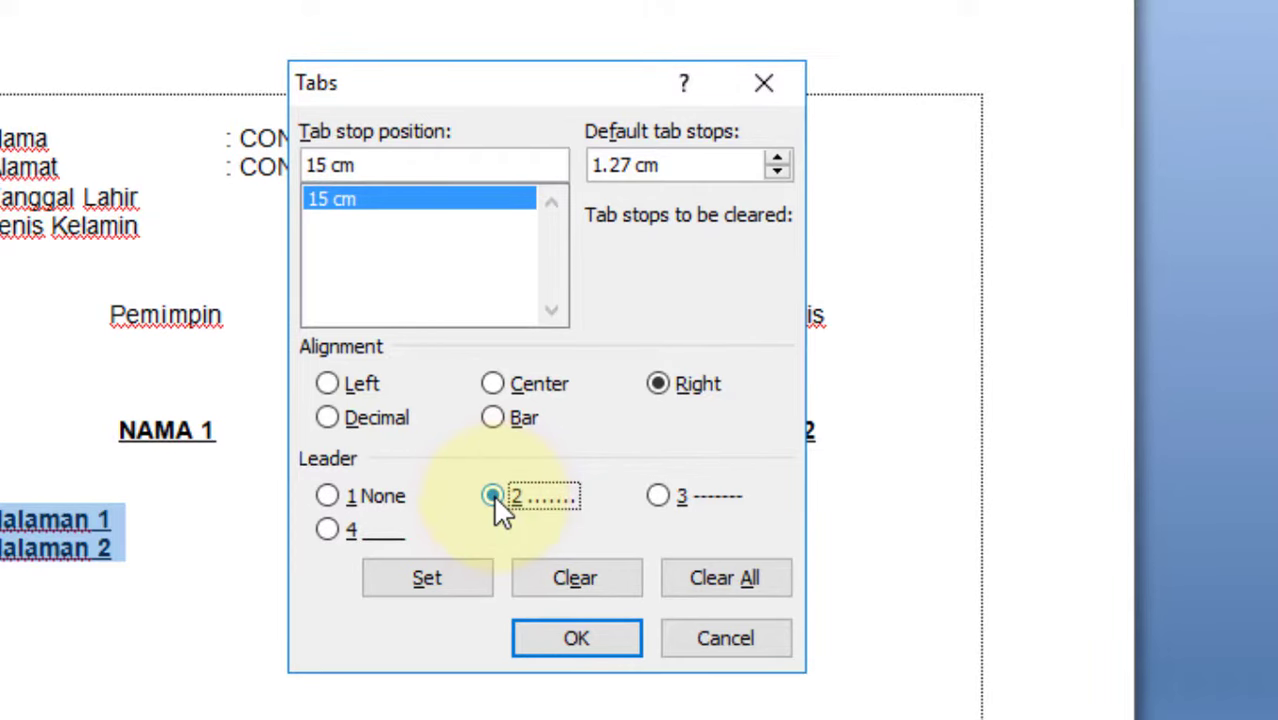
{"action": "left_click", "coordinate": [543, 634]}
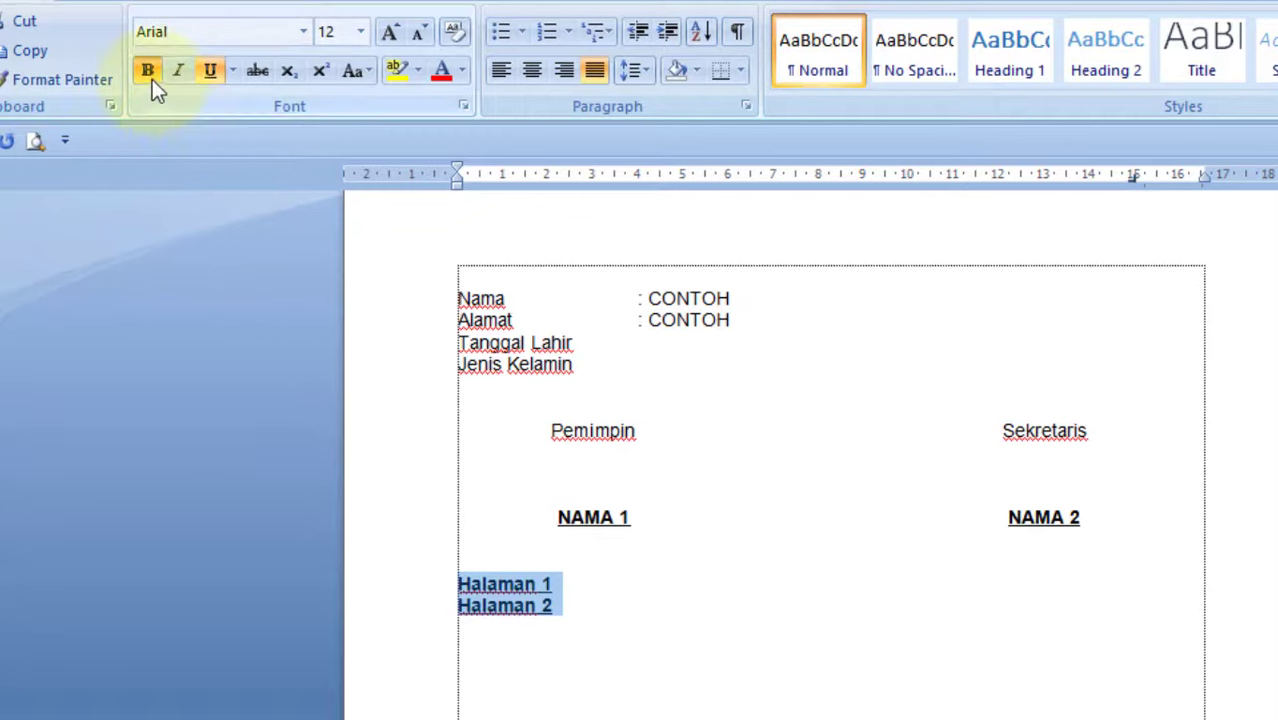
Remove bold and underline from the Halaman lines, tab each to a dotted leader, then start a new line
{"action": "left_click", "coordinate": [150, 78]}
{"action": "left_click", "coordinate": [209, 74]}
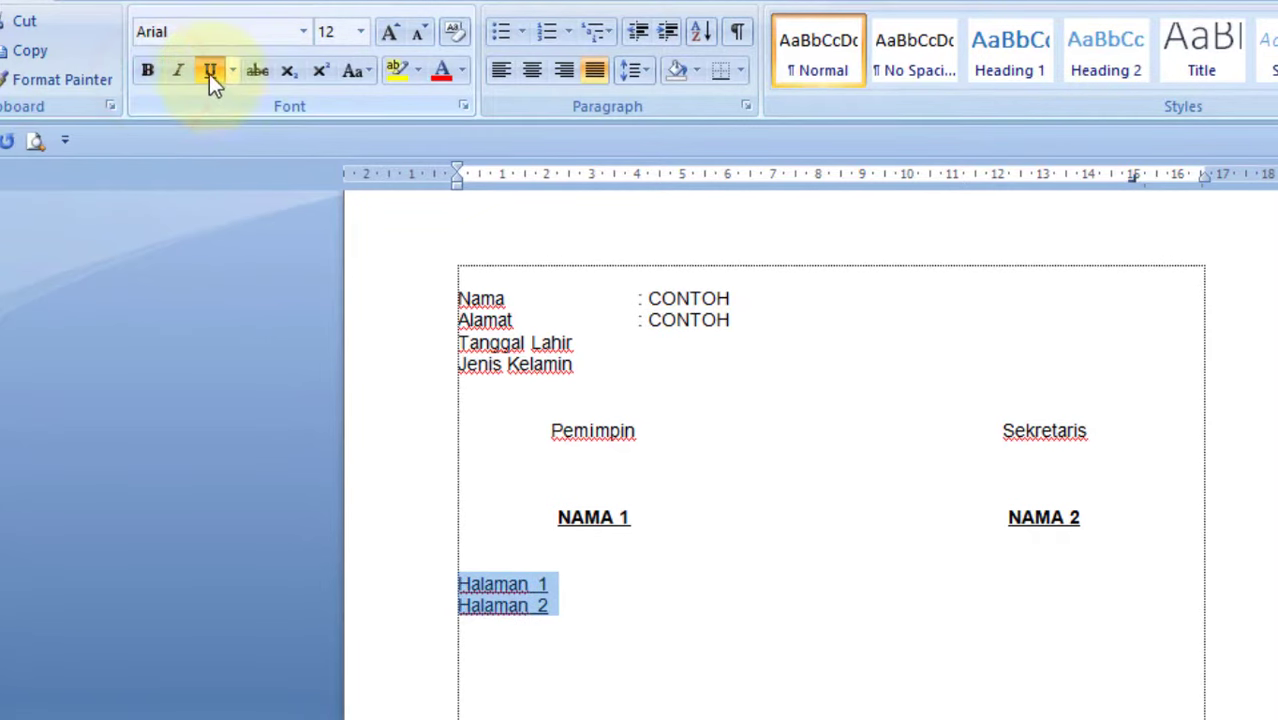
{"action": "left_click", "coordinate": [580, 590]}
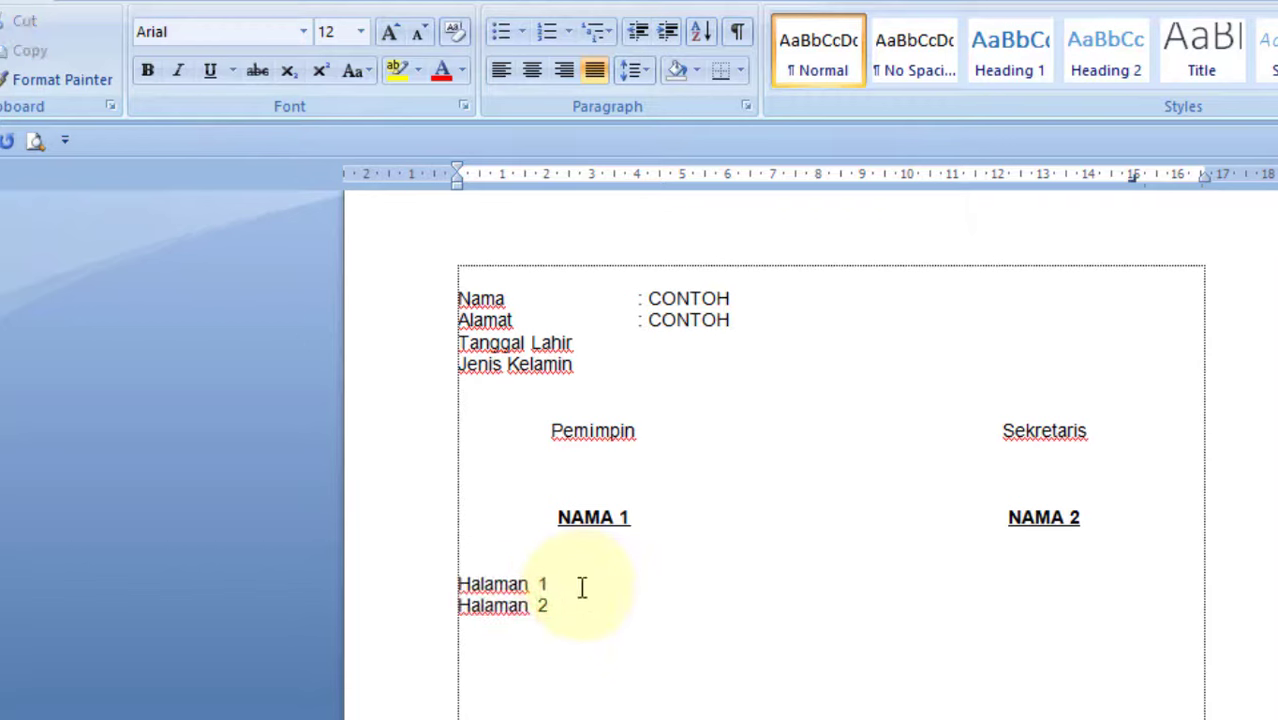
{"action": "key", "text": "Tab"}
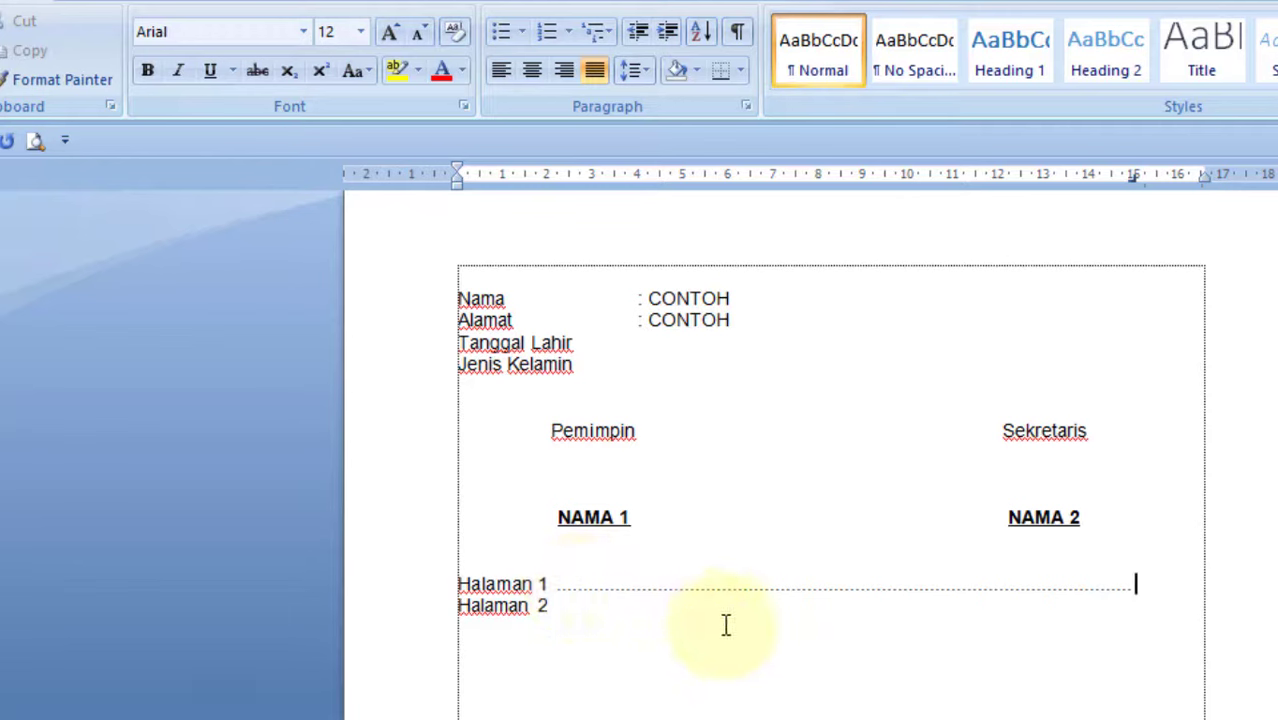
{"action": "left_click", "coordinate": [584, 604]}
{"action": "key", "text": "Tab"}
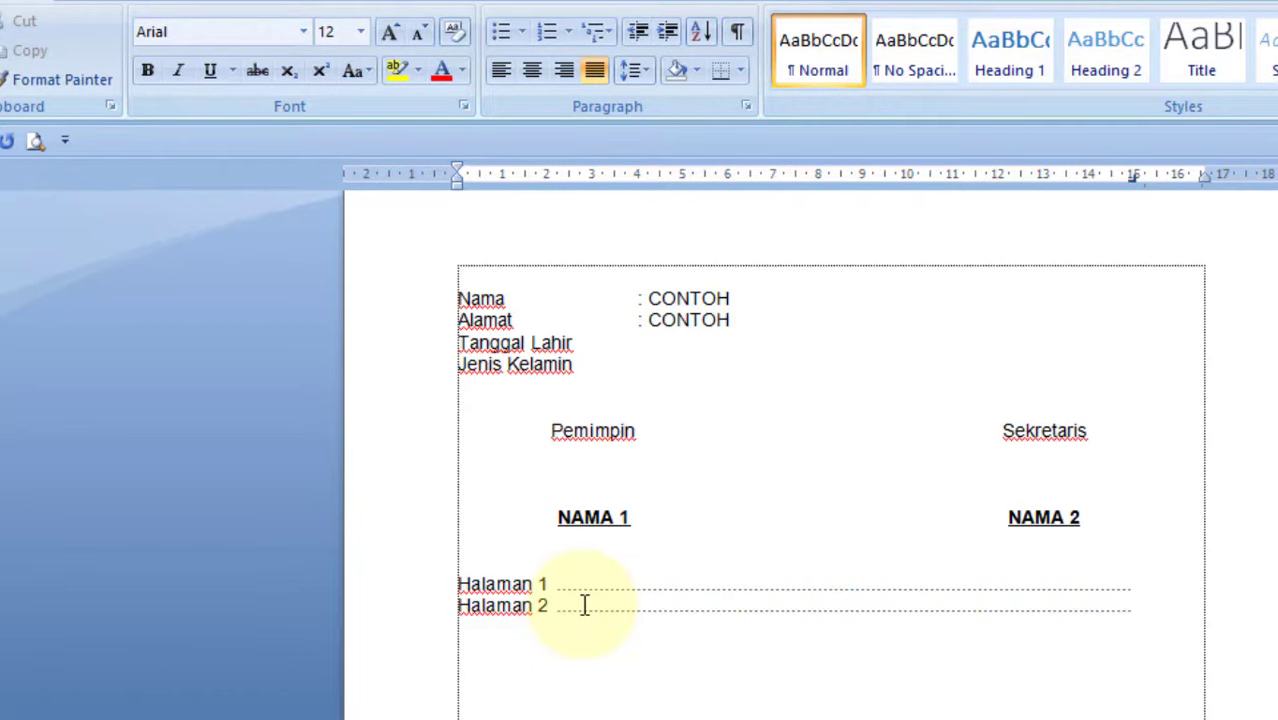
{"action": "key", "text": "Return"}
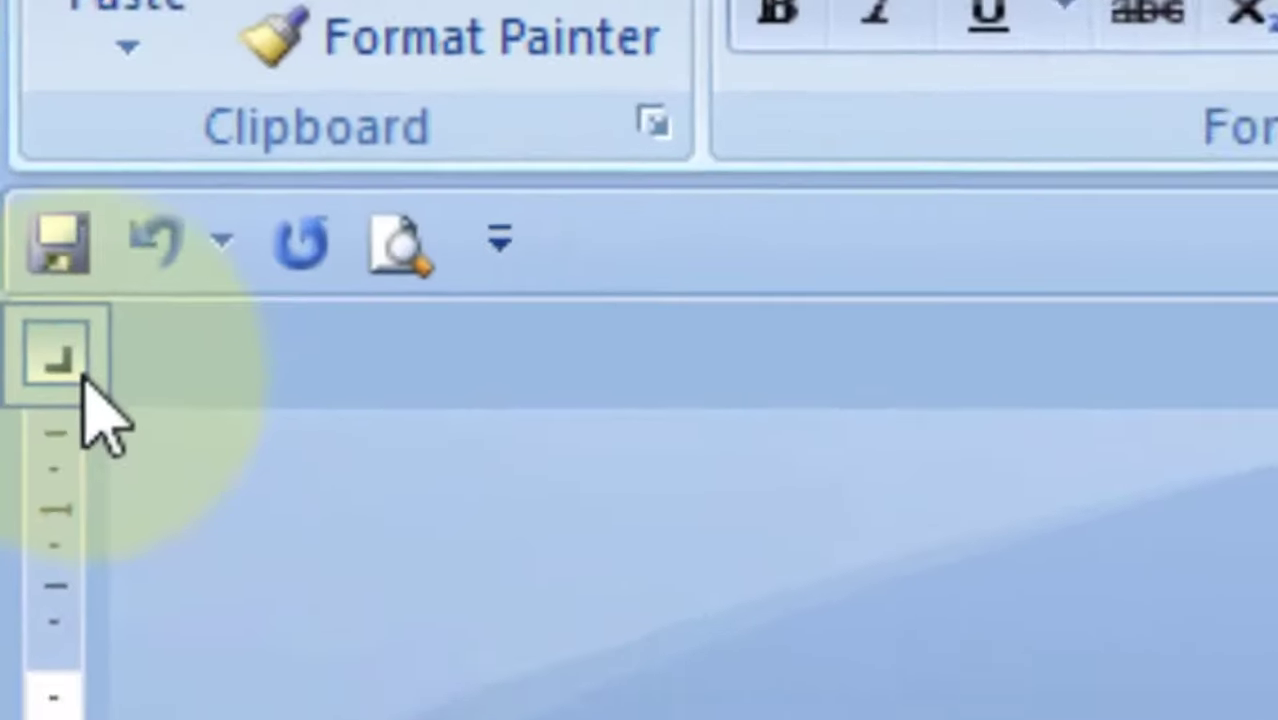
Switch the ruler's tab selector to the Center tab type
{"action": "left_click", "coordinate": [15, 169]}
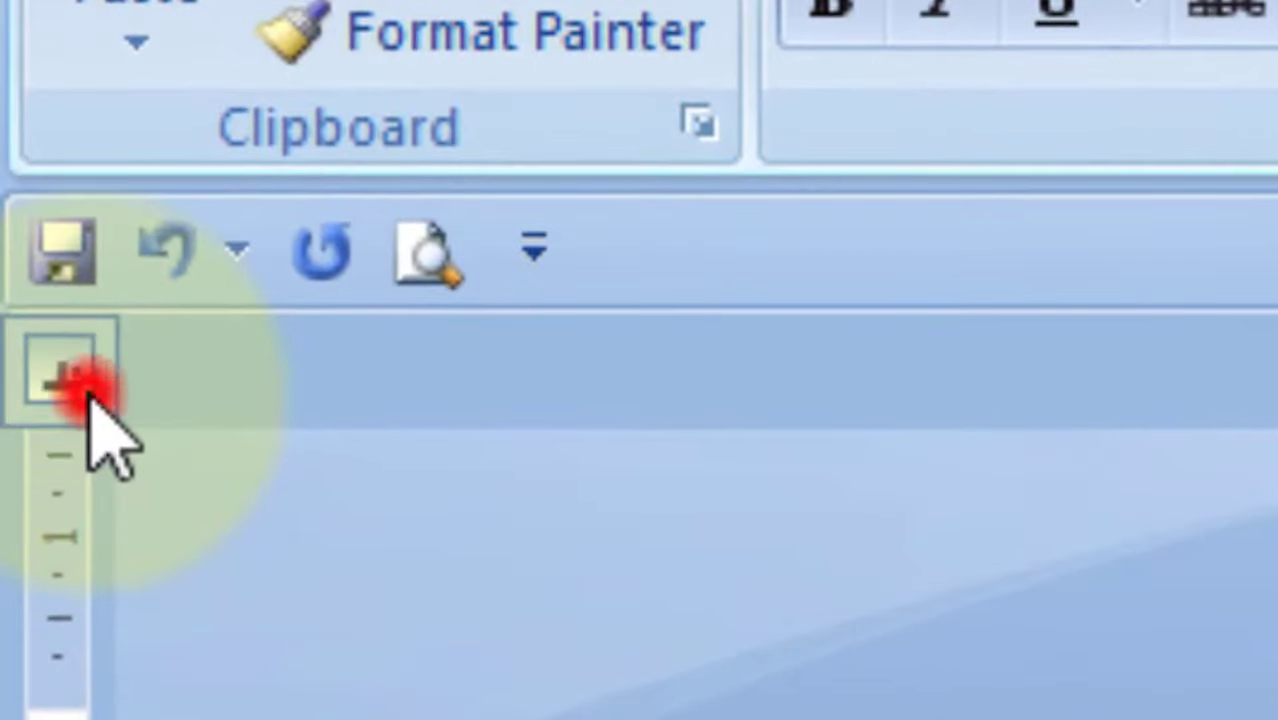